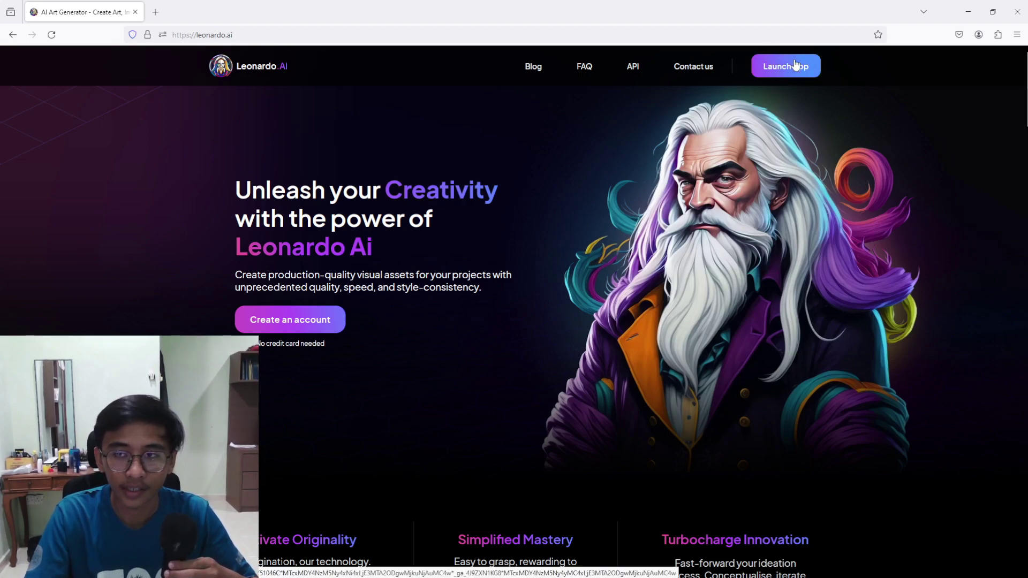
- Launch the Leonardo.Ai web app from its landing page and look over the recent creations on the home page
click(782, 68)
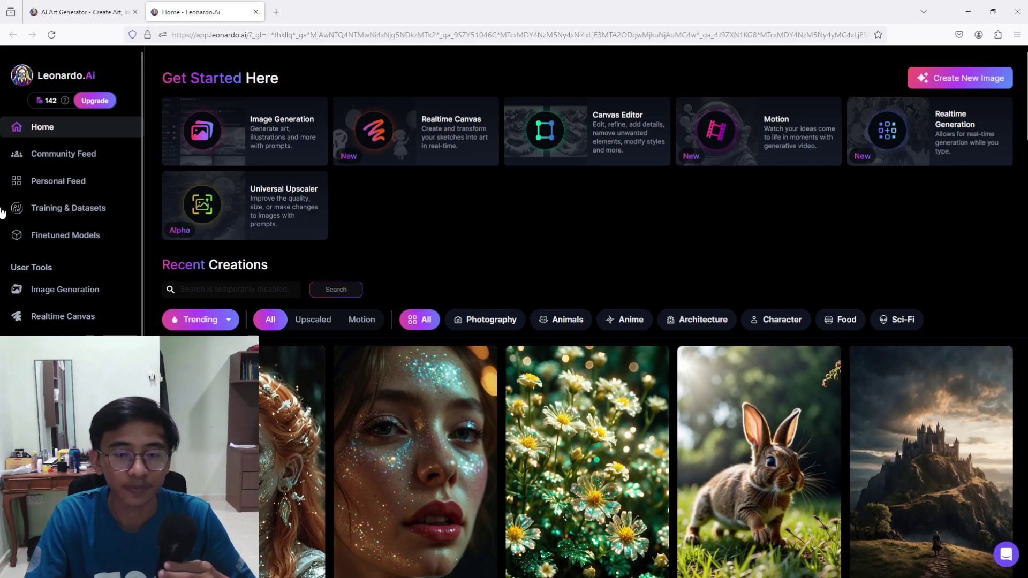
scroll(459, 423, down, 6)
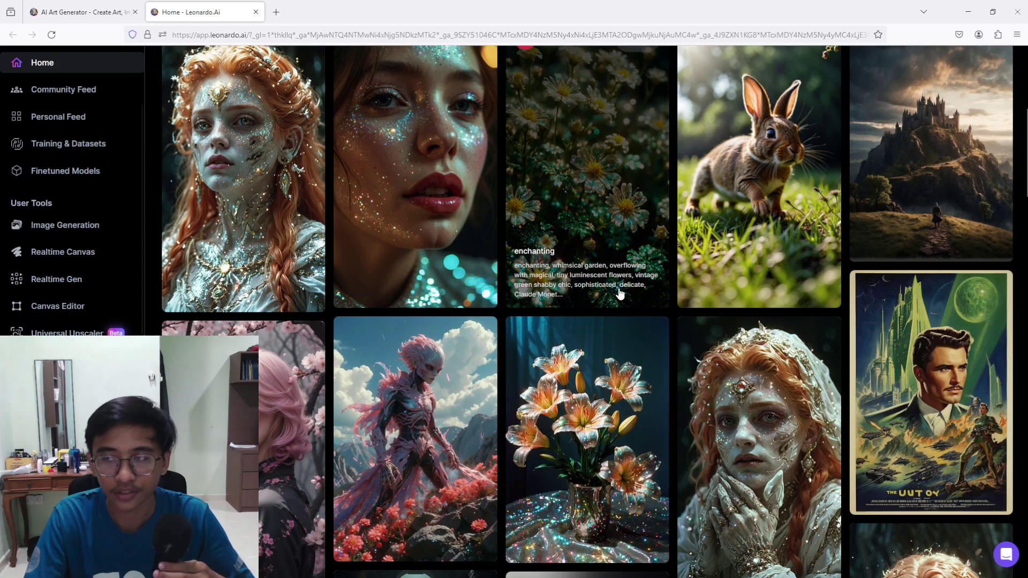
scroll(619, 291, up, 7)
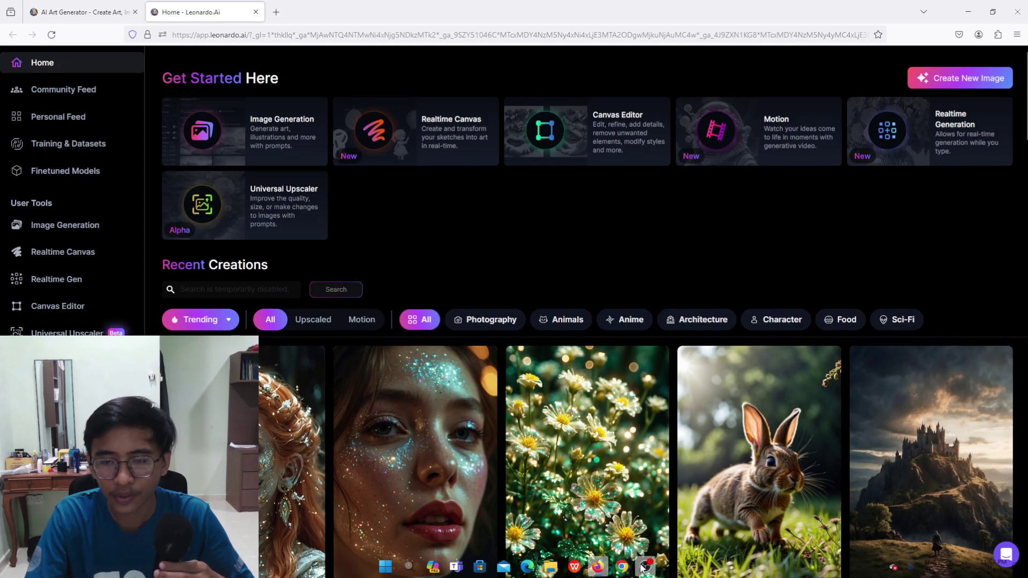
- Switch to OBS, move the webcam source clear of the browser sidebar and shrink it along the canvas's lower edge
click(645, 567)
drag(557, 306, 616, 301)
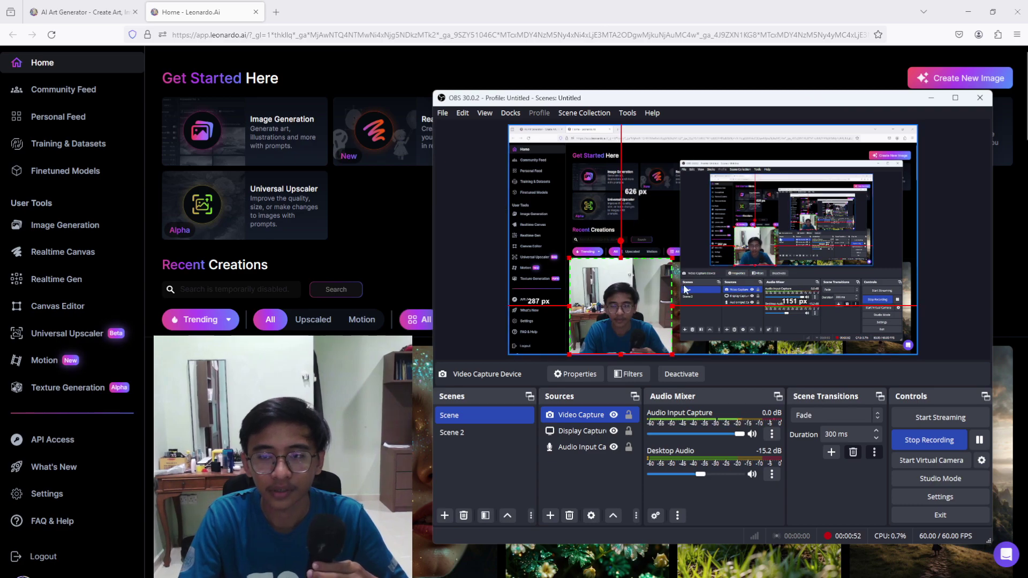
drag(672, 258, 652, 279)
click(633, 4)
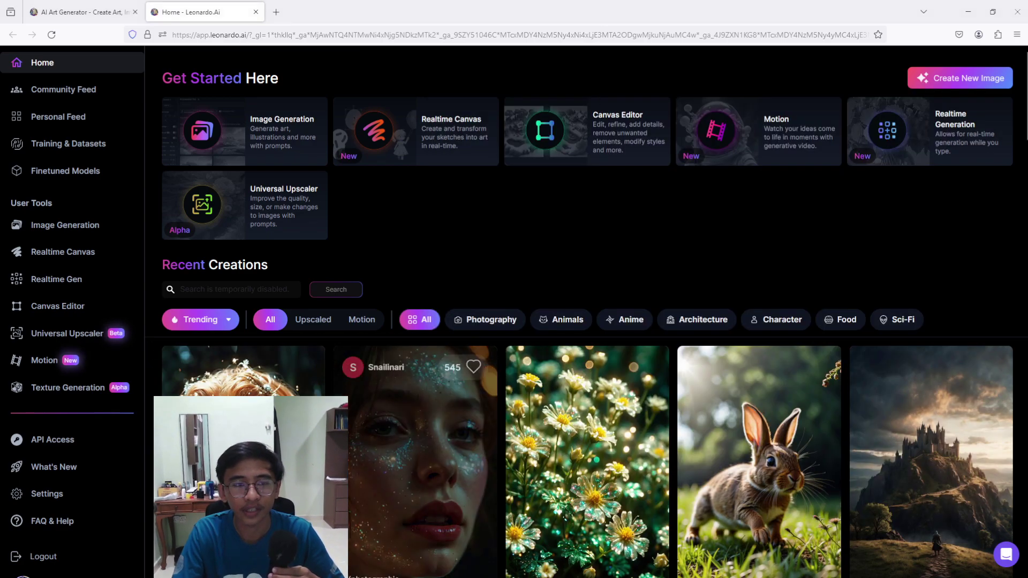
- Open the community collection of finetuned models in Leonardo.Ai and browse its models
scroll(88, 278, up, 2)
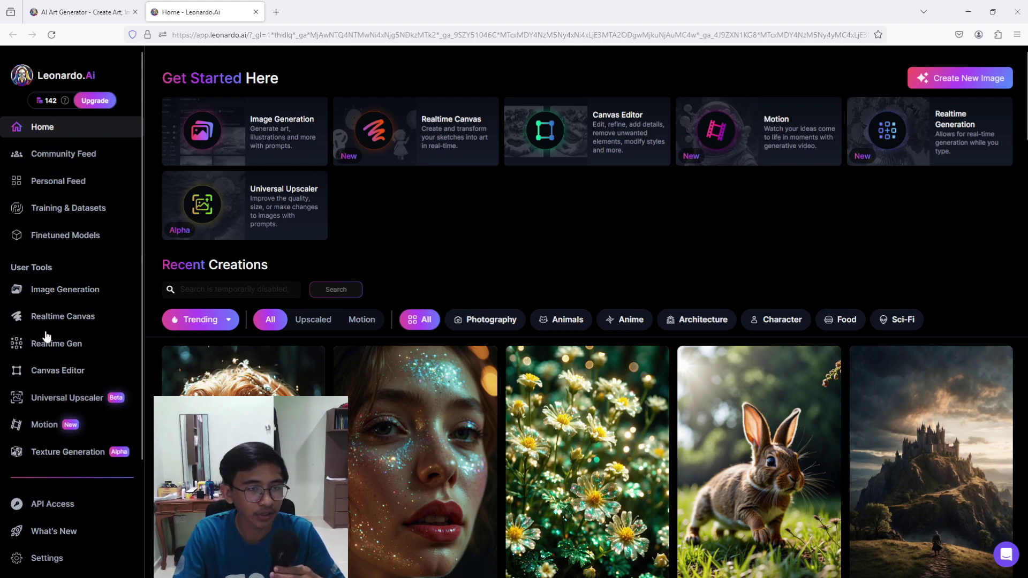
click(61, 241)
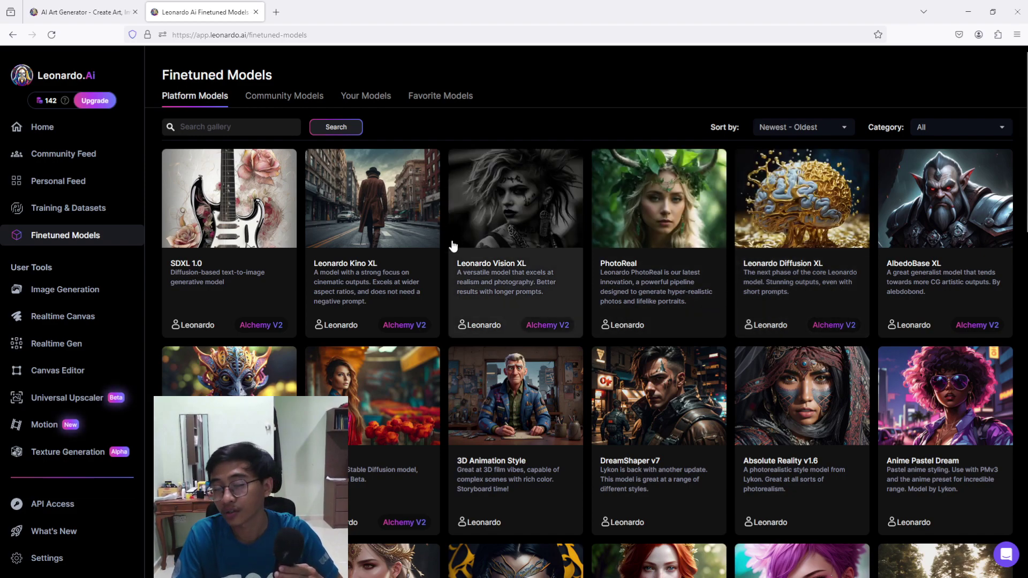
click(286, 101)
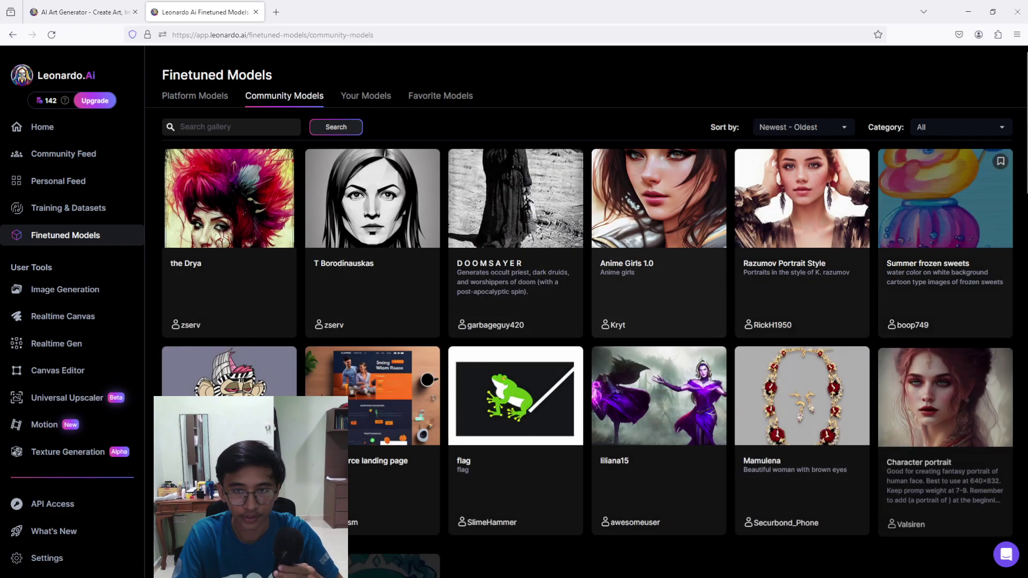
scroll(807, 393, down, 3)
scroll(806, 393, down, 2)
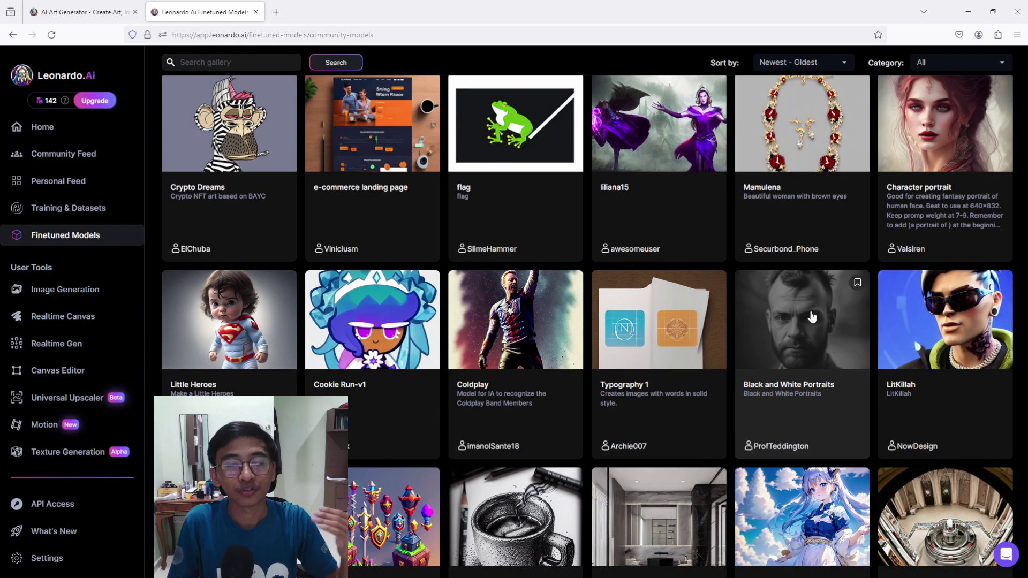
scroll(812, 317, up, 3)
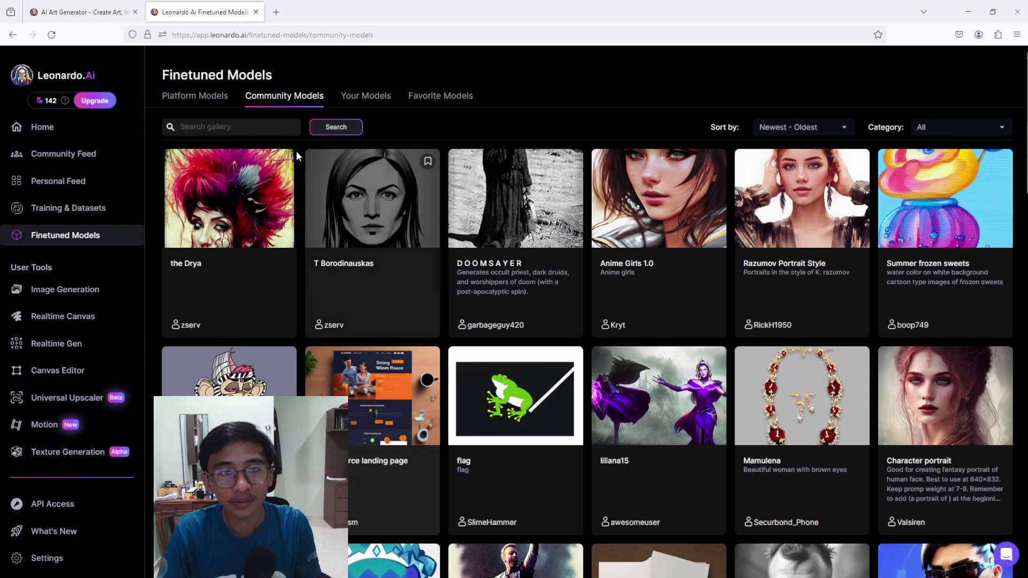
- Search the community models for "children"
click(219, 134)
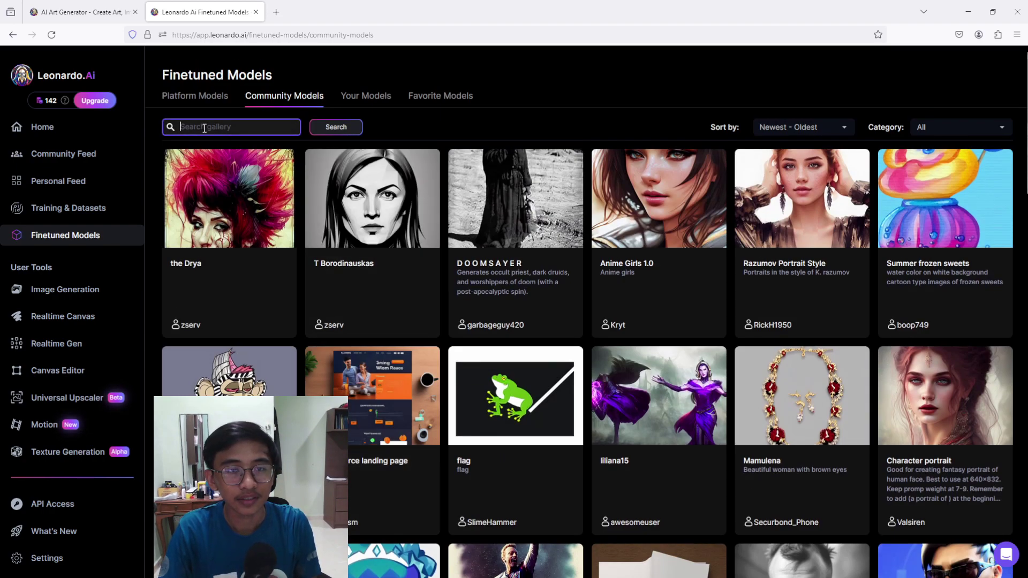
text(c)
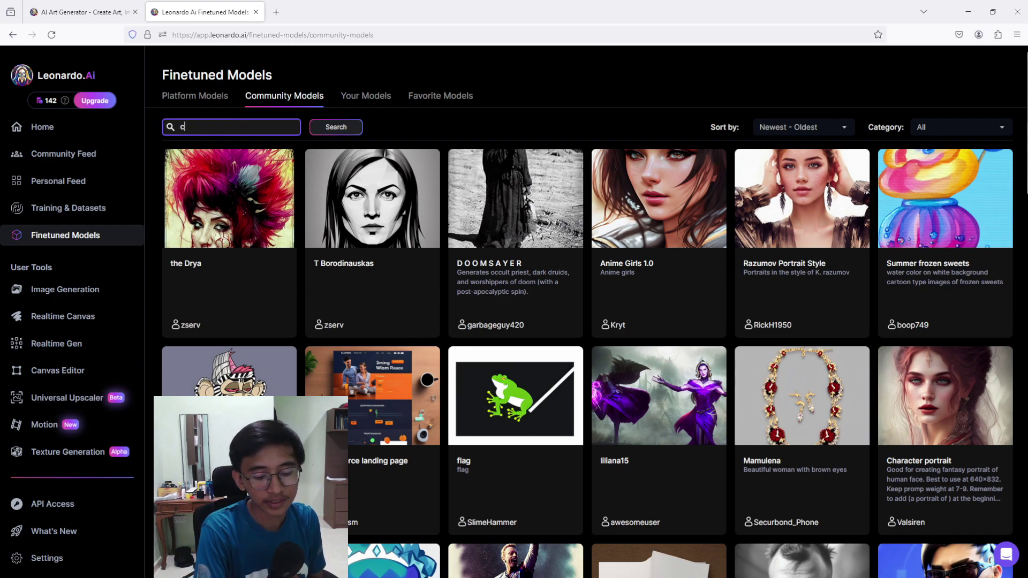
text(hildre)
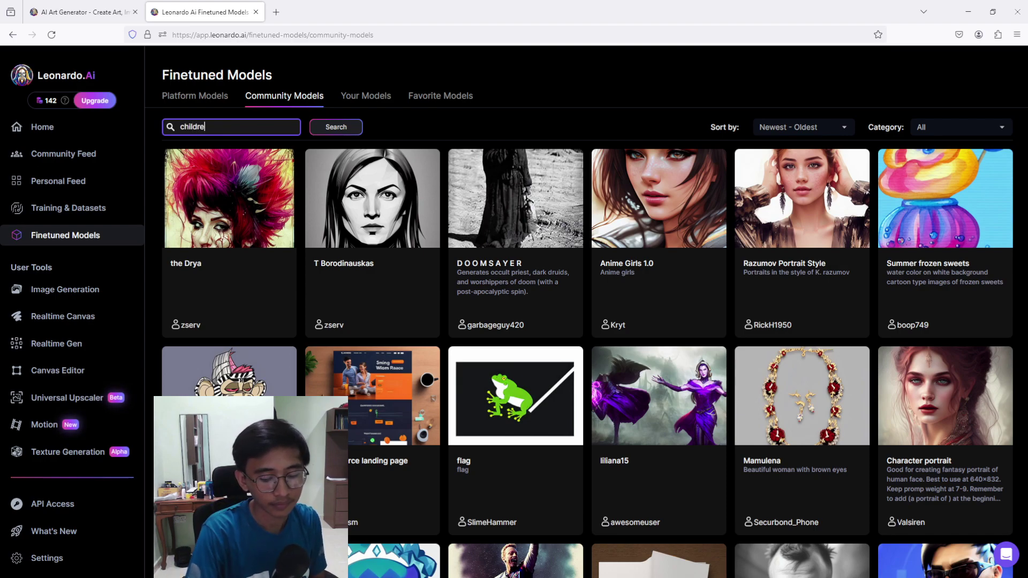
key(Return)
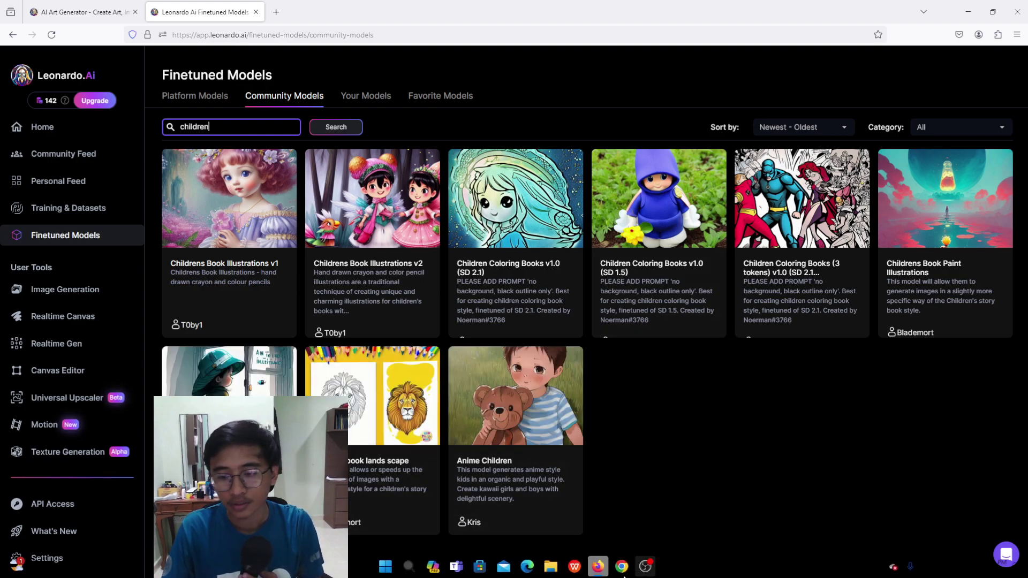
- Switch to OBS and move the webcam source to the lower-right corner of the recording canvas, then return to the model search
click(645, 566)
drag(607, 318, 879, 318)
click(236, 126)
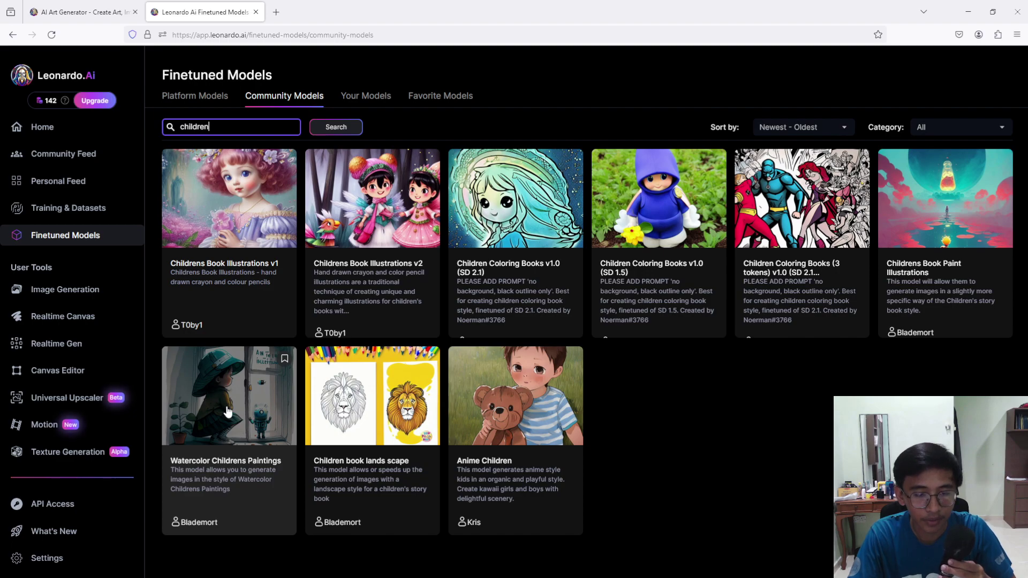
- Choose the Watercolor Childrens Paintings model for image generation and look through the generation history
click(245, 366)
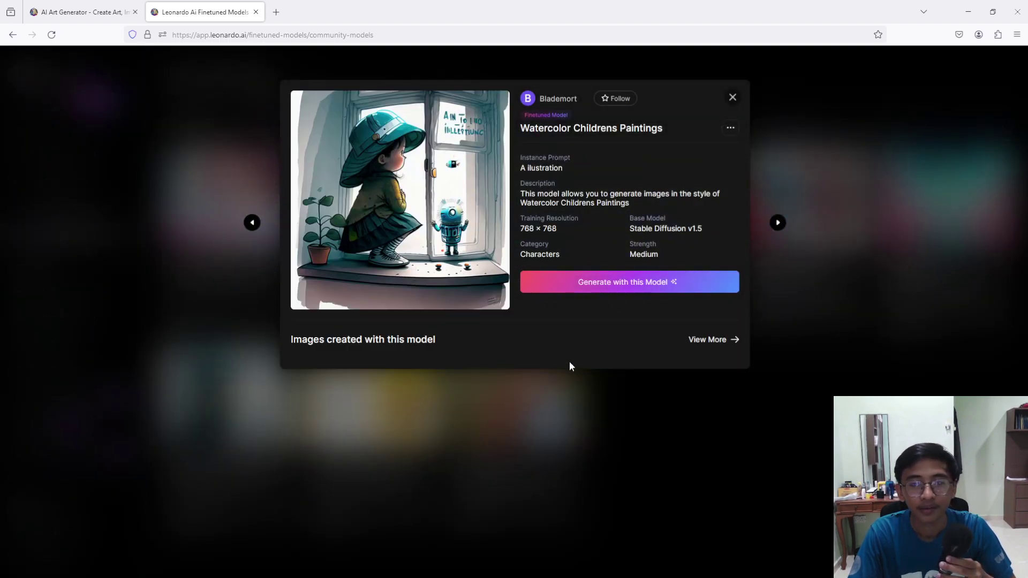
click(641, 288)
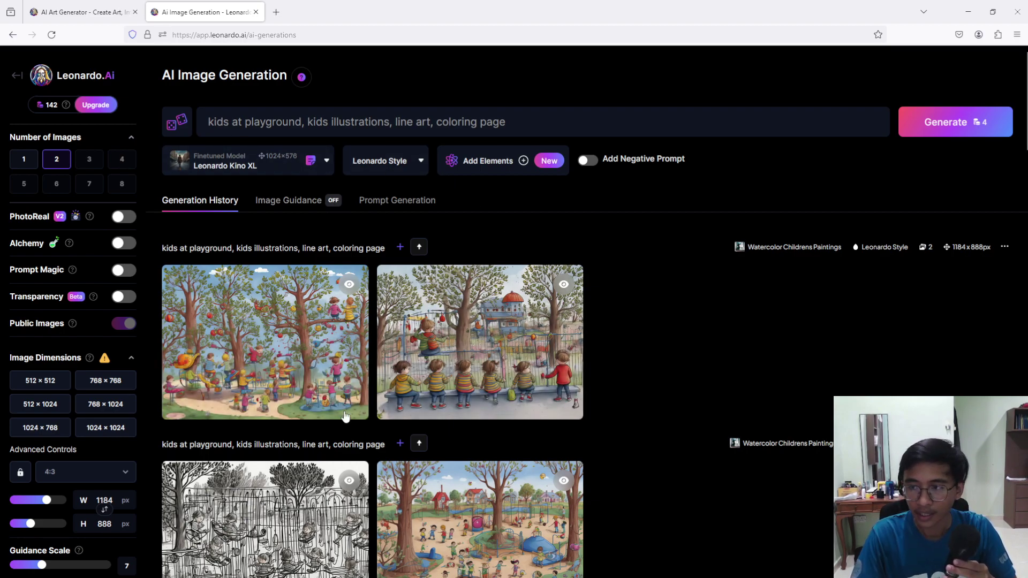
scroll(441, 482, down, 2)
scroll(441, 483, down, 4)
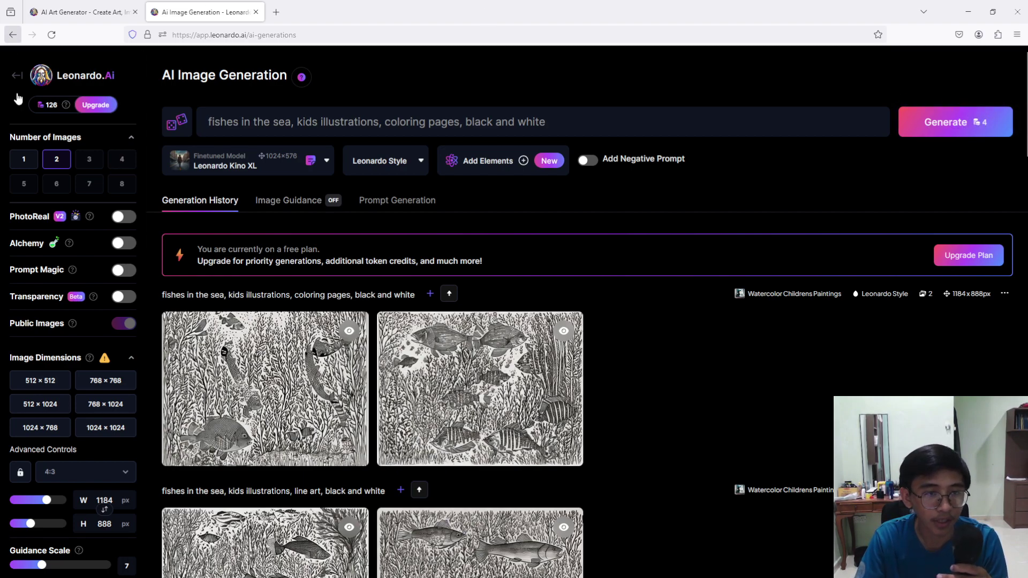
- Review the token, PhotoReal and image dimension settings, and select the 4:3 aspect ratio
mouse_move(65, 105)
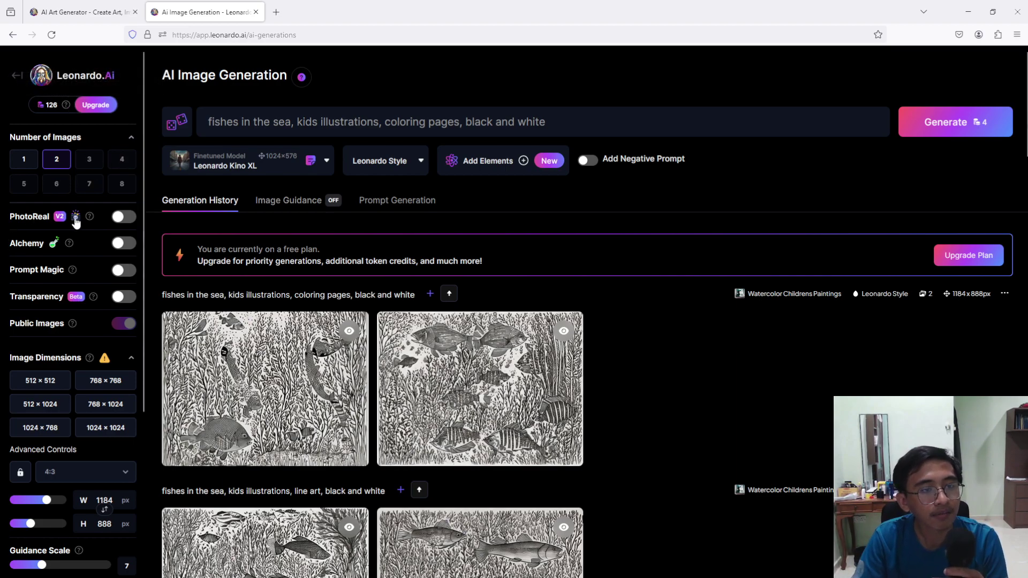
mouse_move(89, 220)
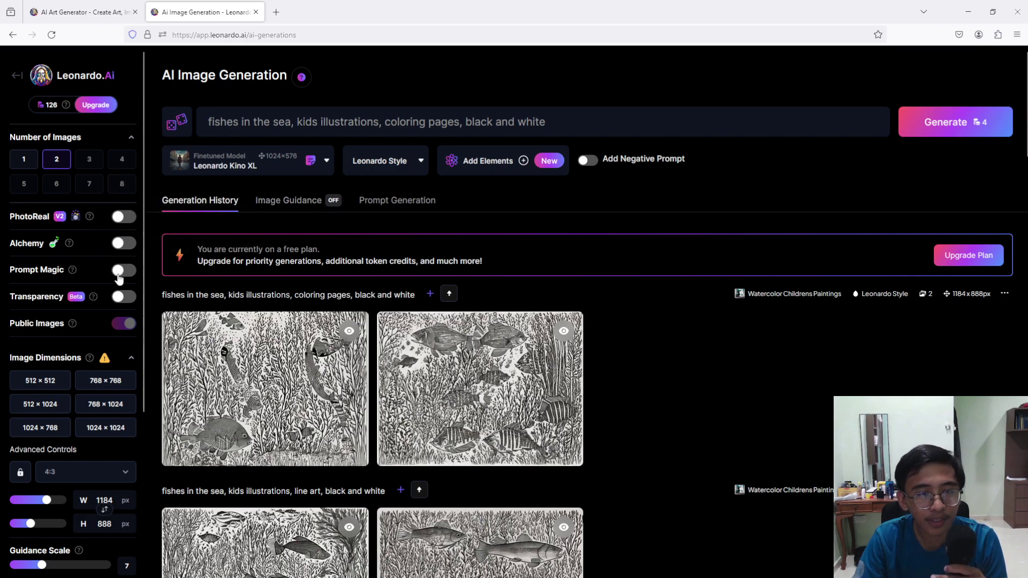
drag(142, 283, 145, 332)
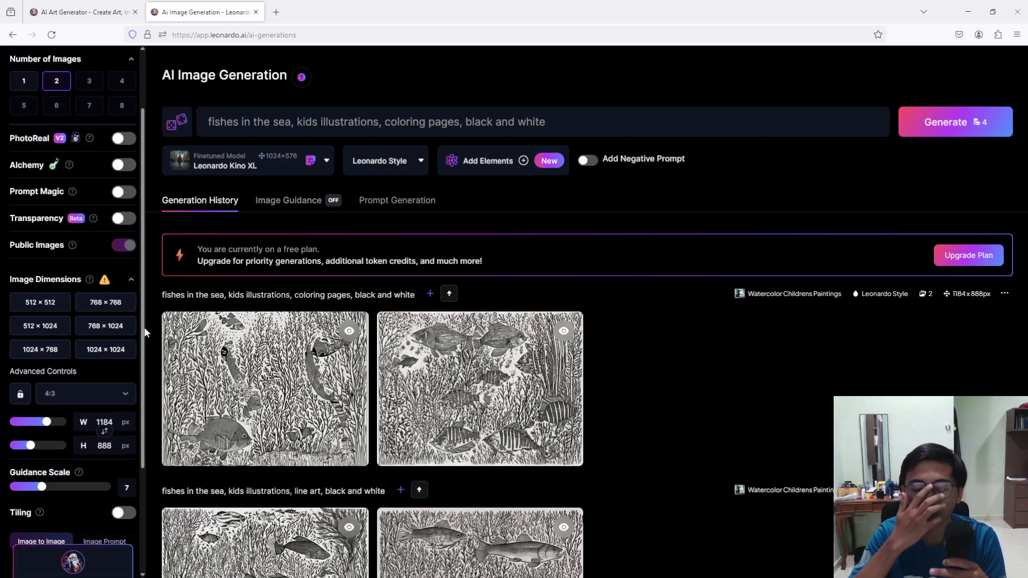
mouse_move(94, 282)
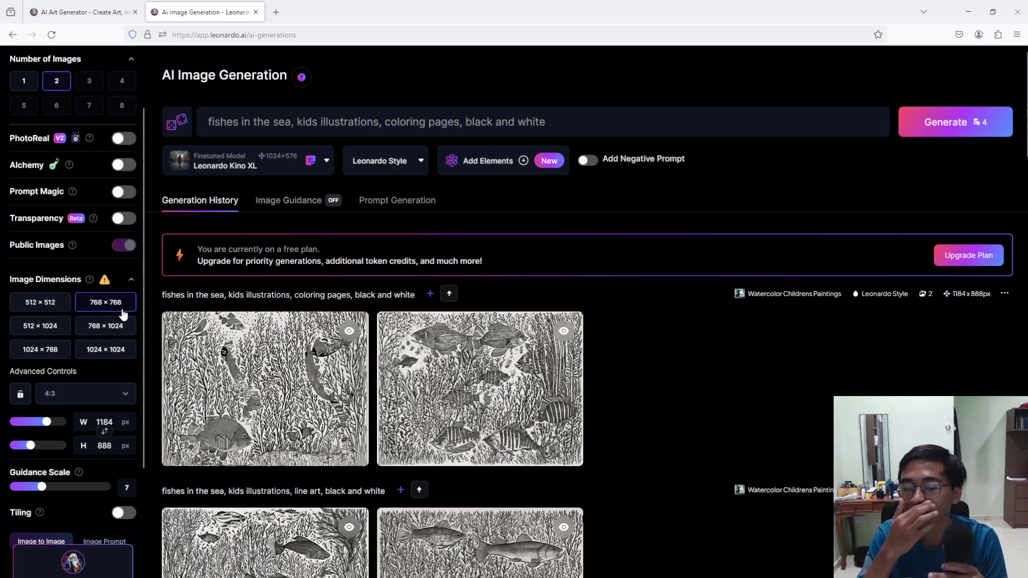
click(102, 395)
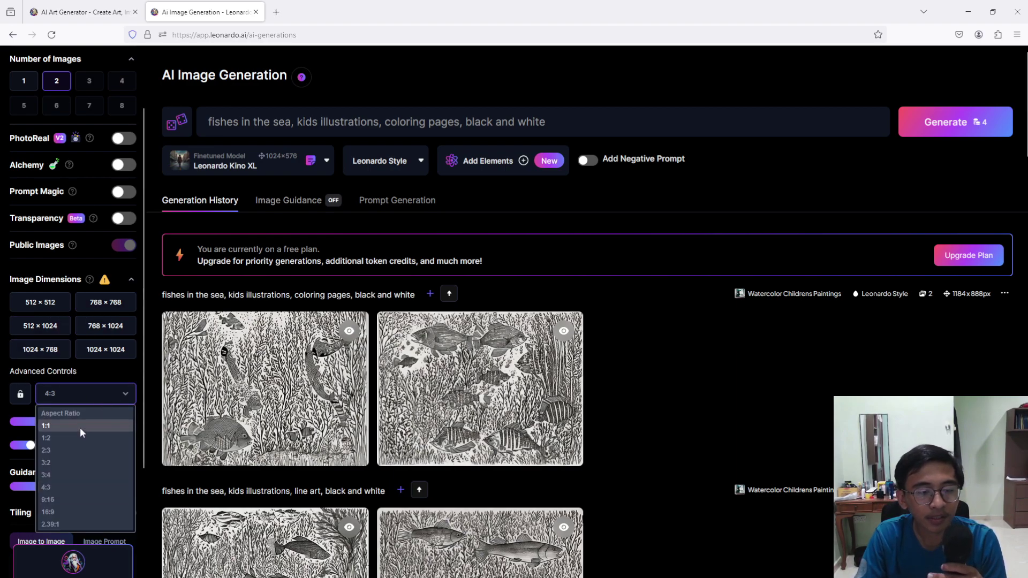
click(82, 487)
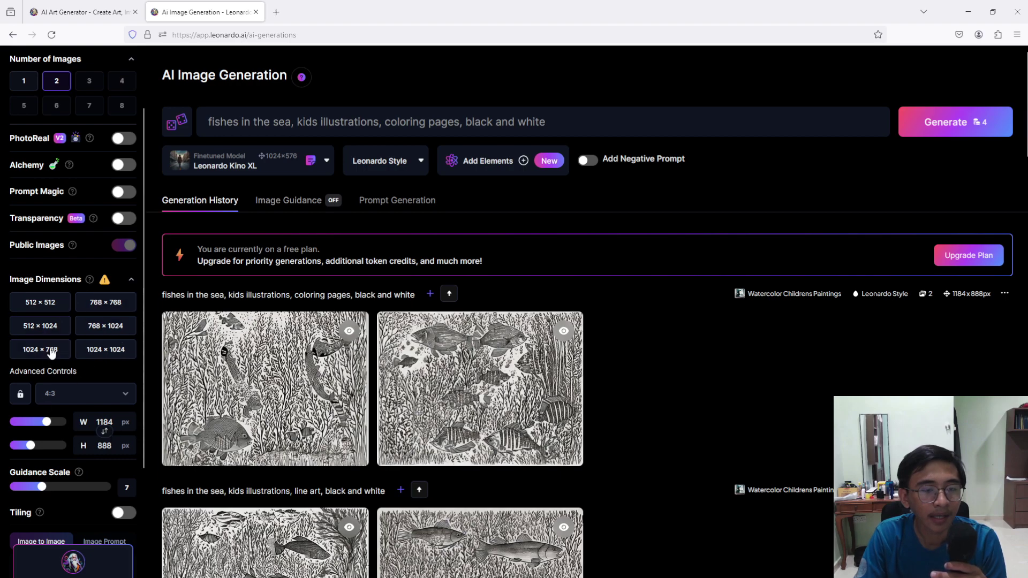
- Examine the remaining generation settings, including the guidance scale, tiling and advanced settings
scroll(105, 402, down, 2)
scroll(104, 404, down, 1)
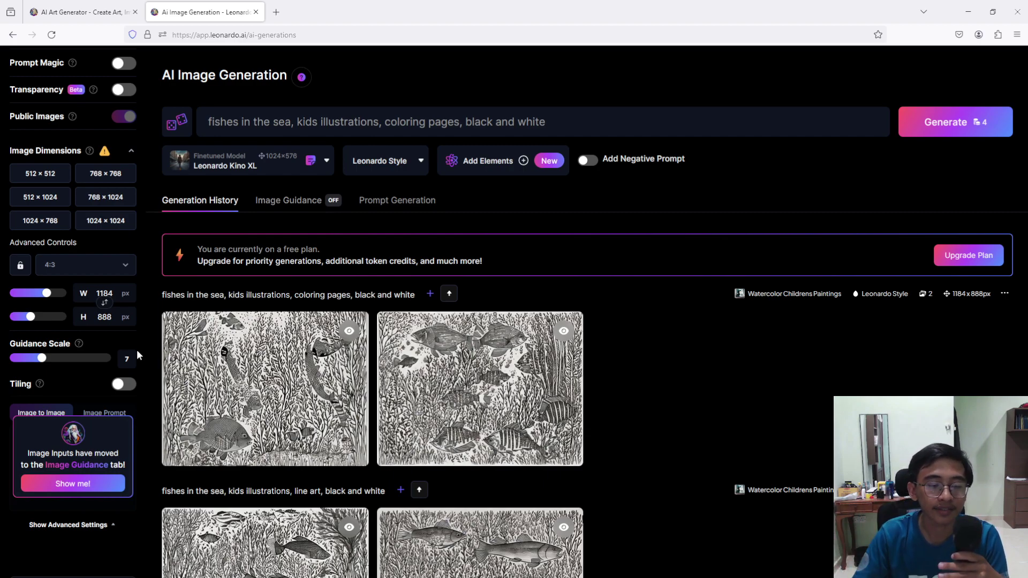
scroll(126, 416, down, 1)
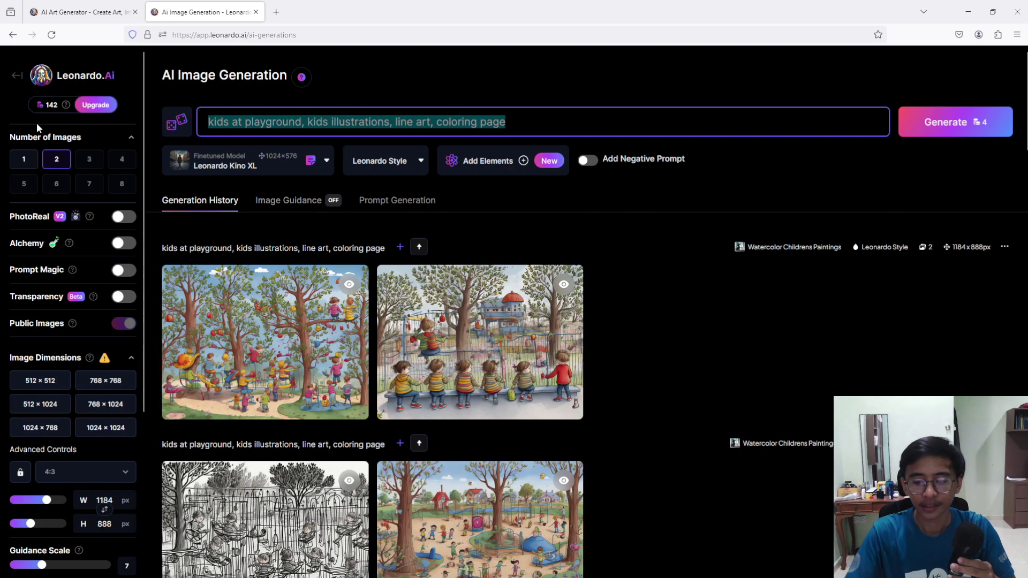
- Replace the image prompt with "kids at playground. kids illustrations, line art"
key(BackSpace)
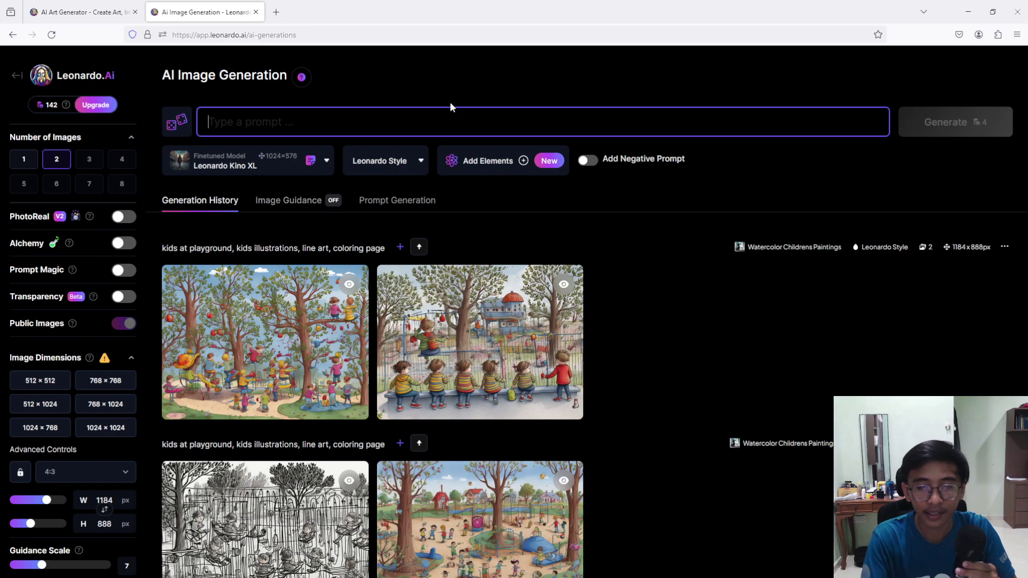
text(kids)
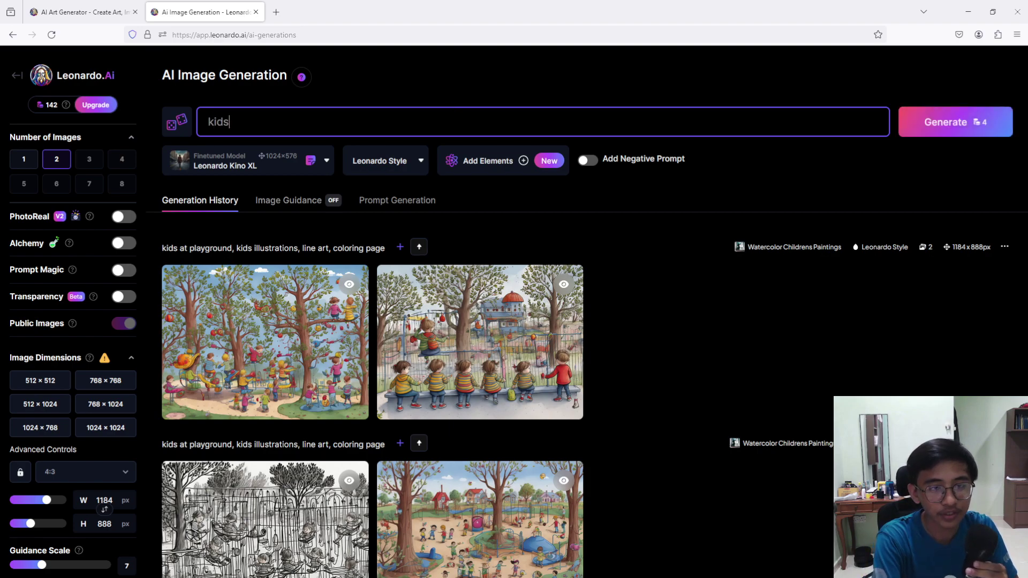
text( at pl)
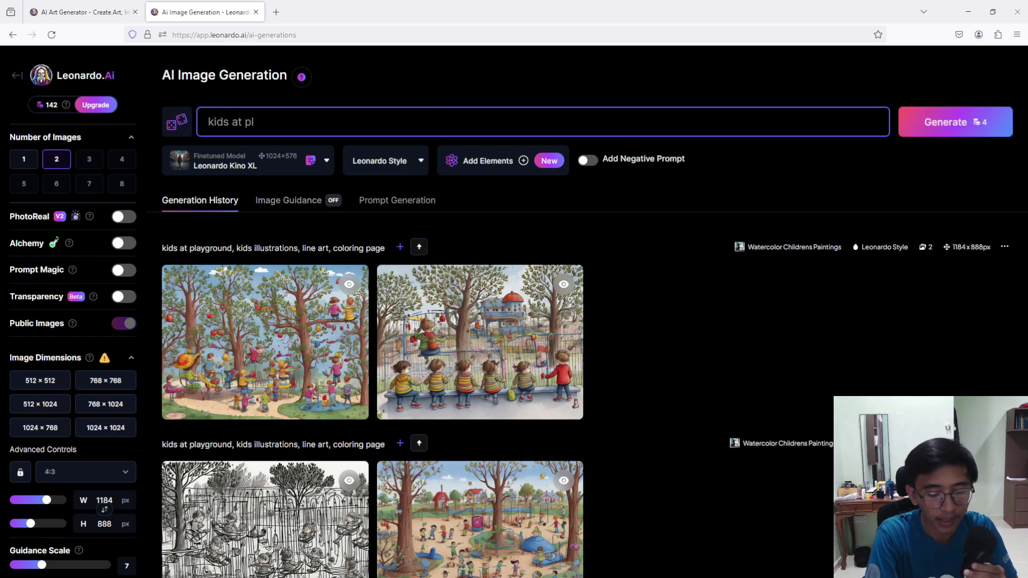
text(ayground)
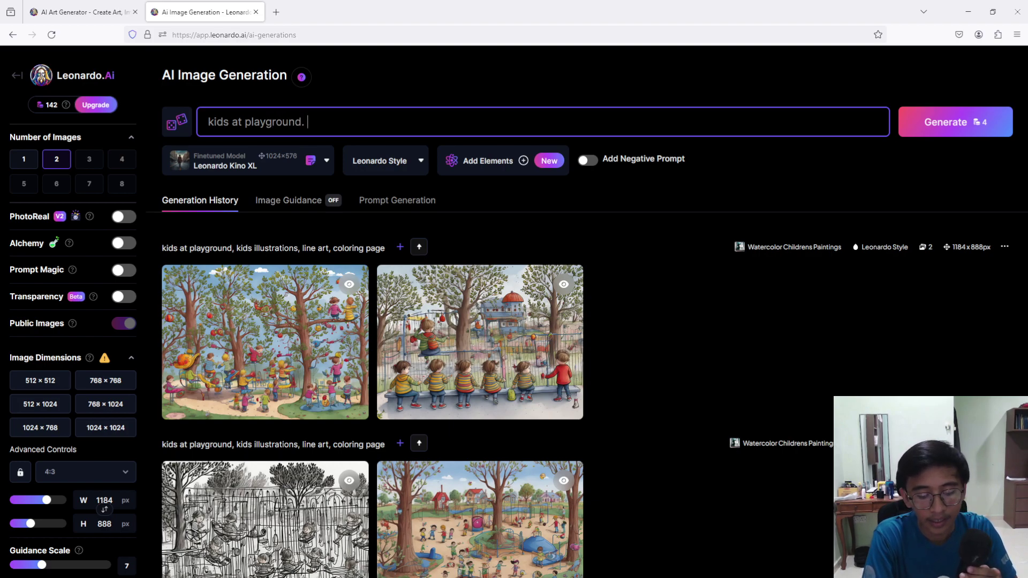
text(. kid)
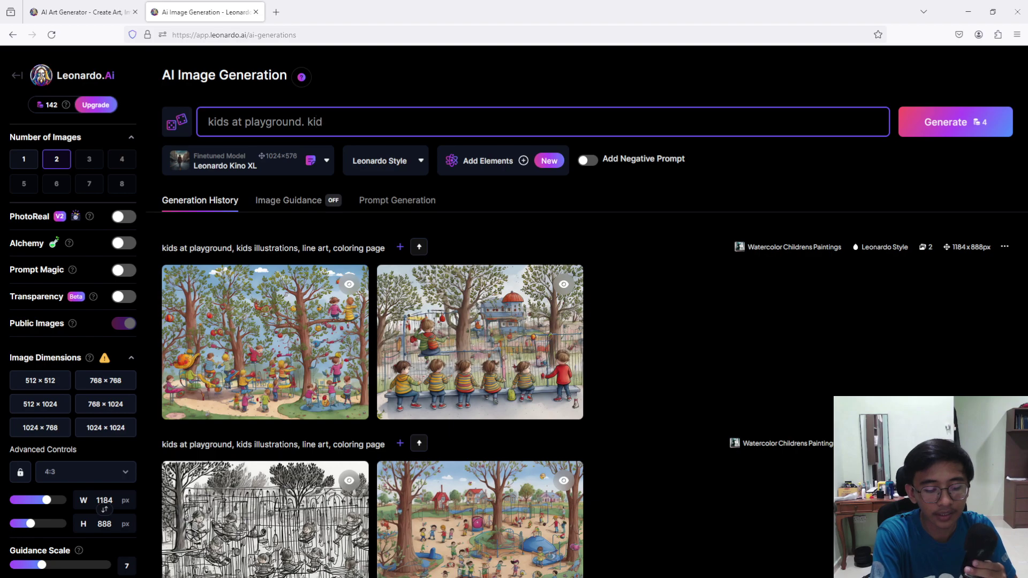
text(s illu)
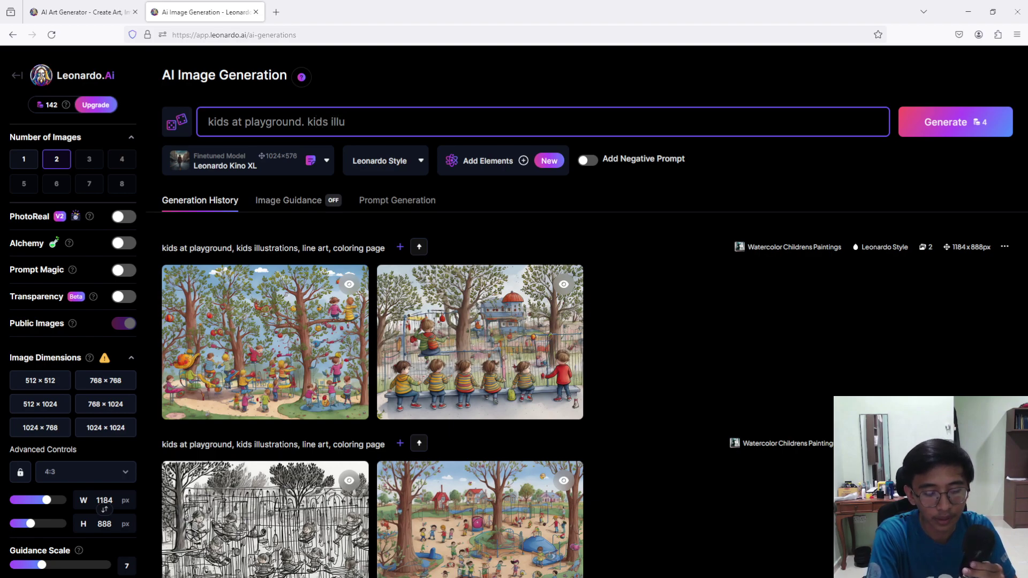
text(strations)
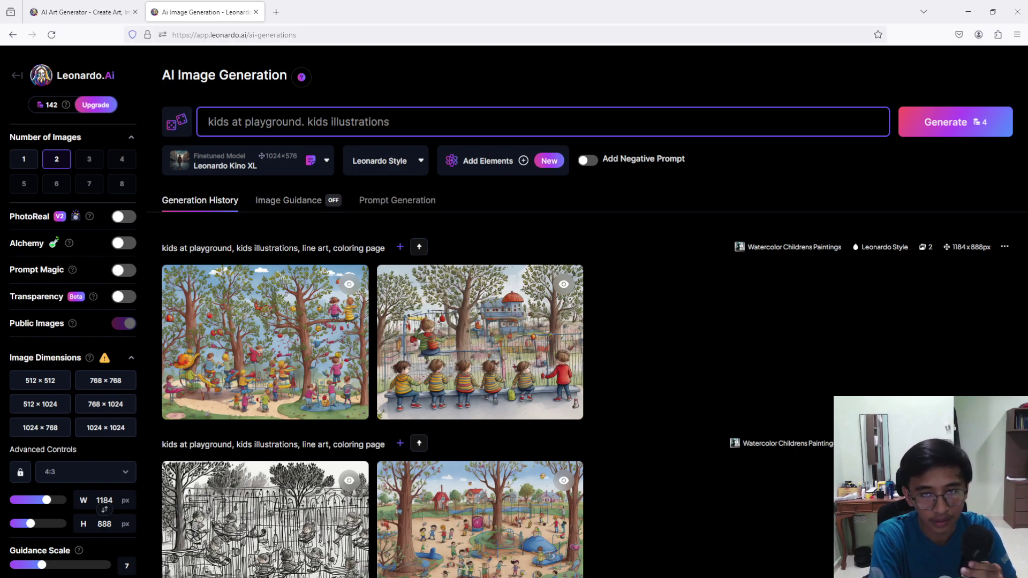
text(, line )
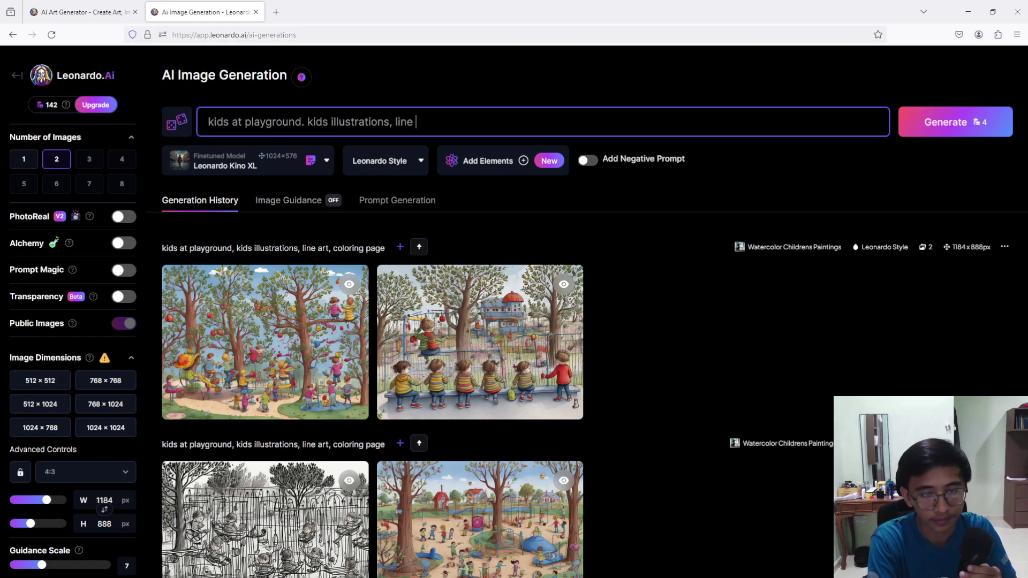
text(art)
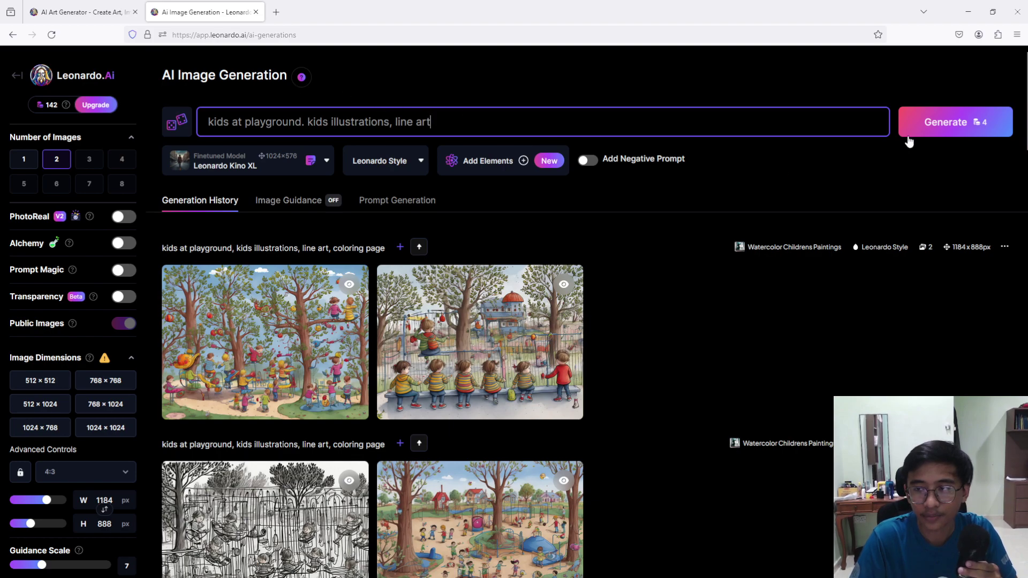
- Generate the playground illustrations and view both results enlarged
click(941, 123)
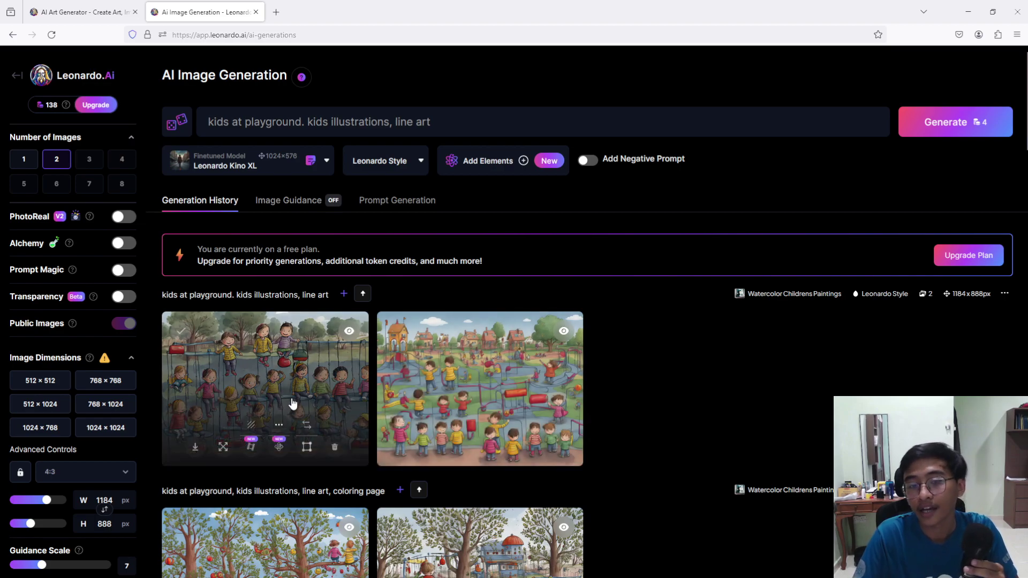
click(283, 356)
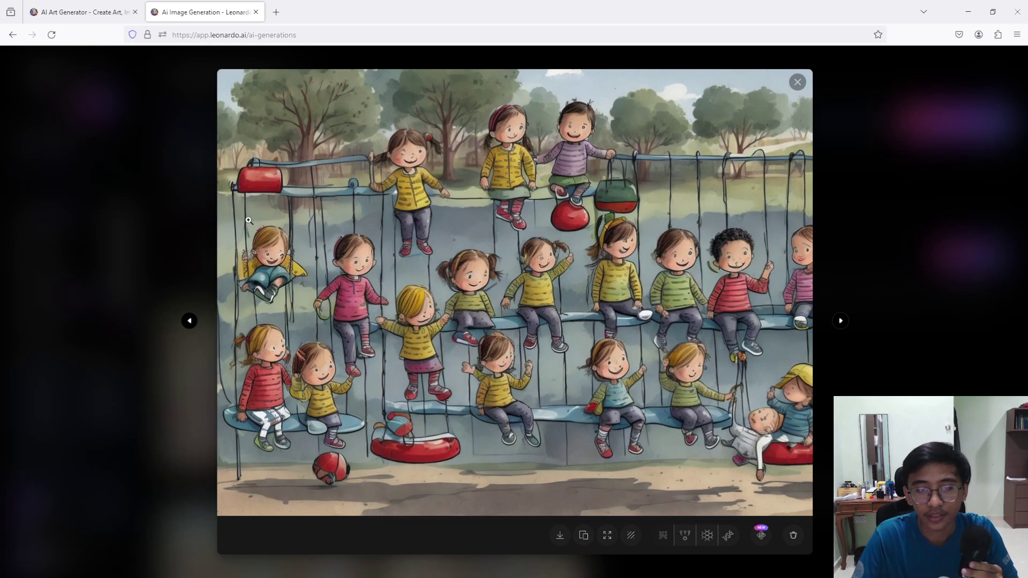
click(129, 349)
click(485, 380)
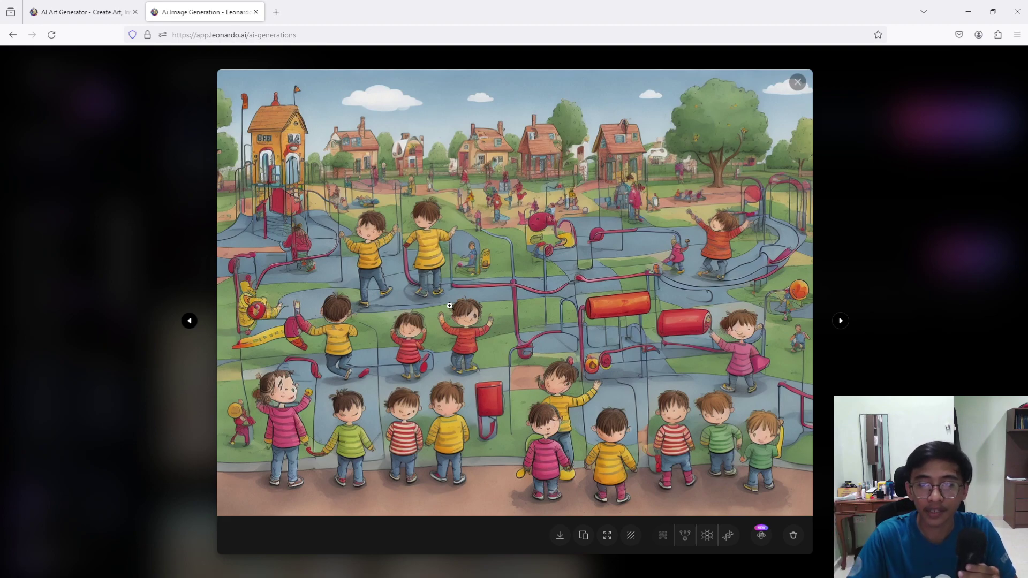
click(797, 84)
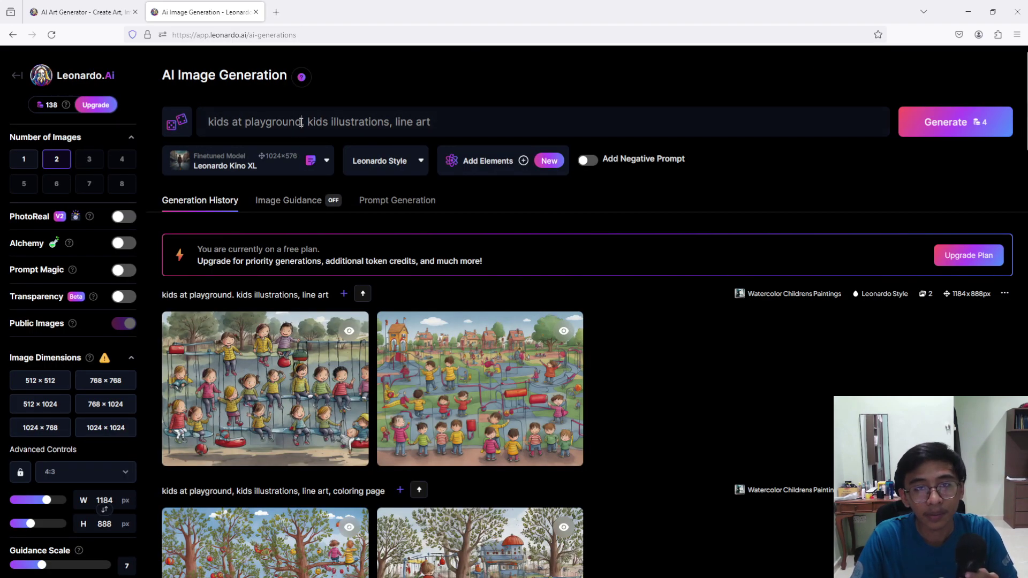
- Change the prompt to "fishes in the sea, kids illustrations, line art" and generate the images
drag(301, 122, 130, 122)
text(fishes)
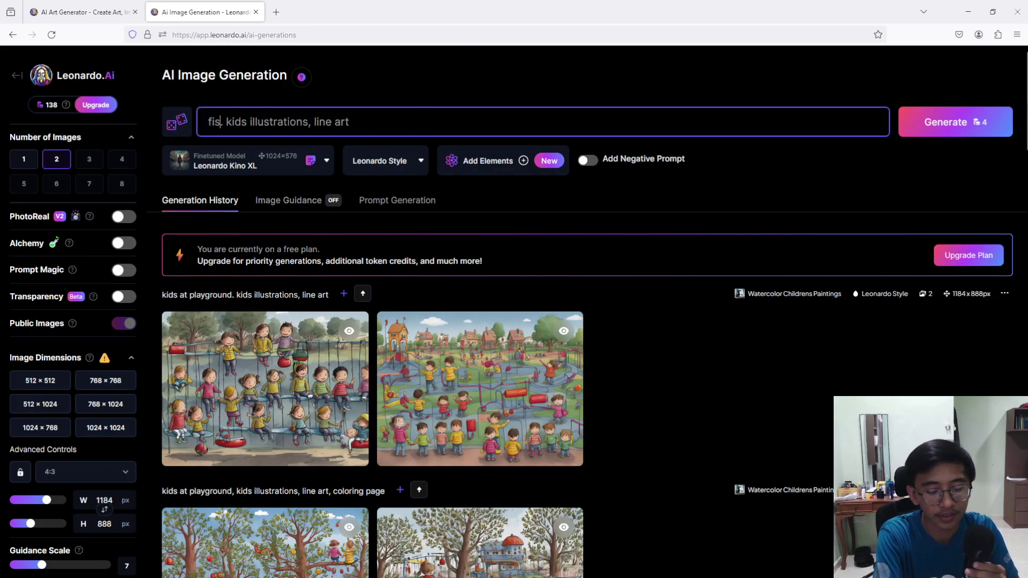
text( in the )
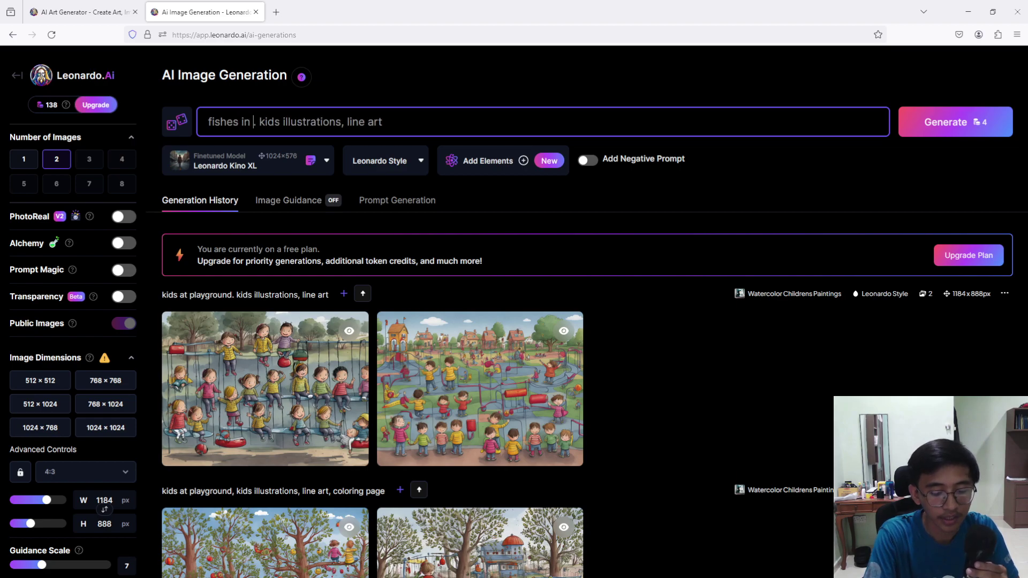
text(sea)
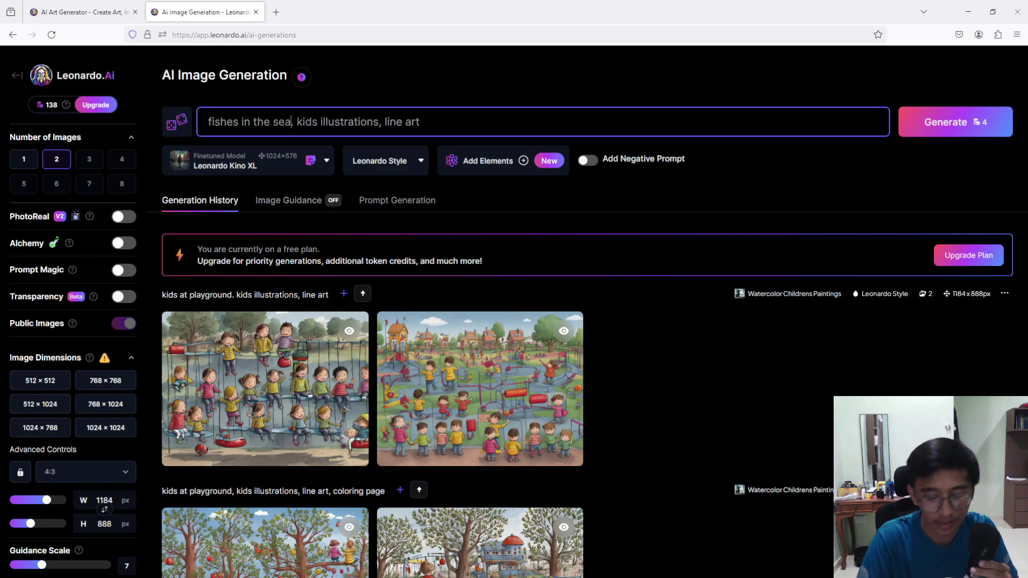
key(BackSpace)
text(,)
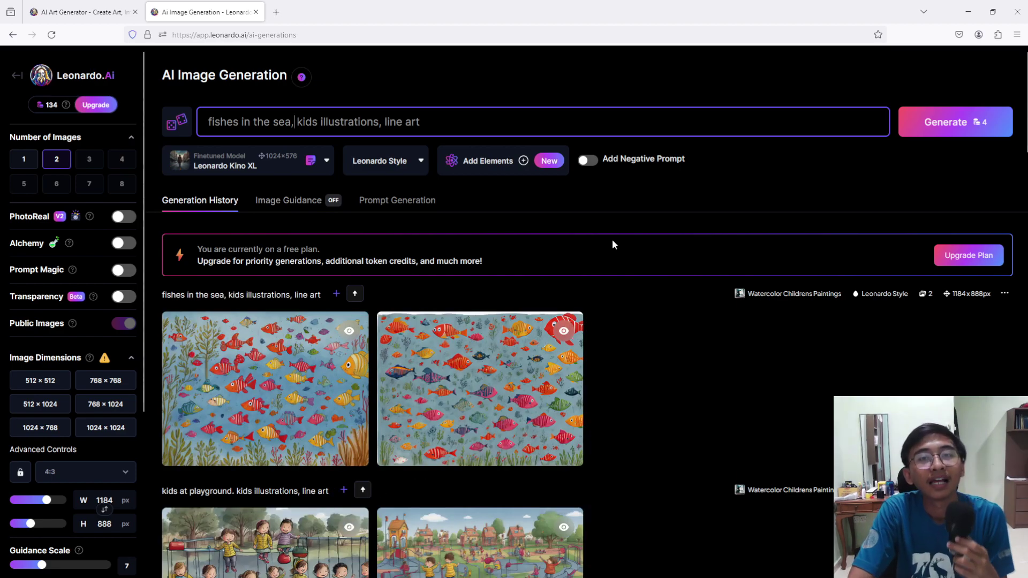
- View both generated fish illustrations enlarged to examine their details
click(284, 362)
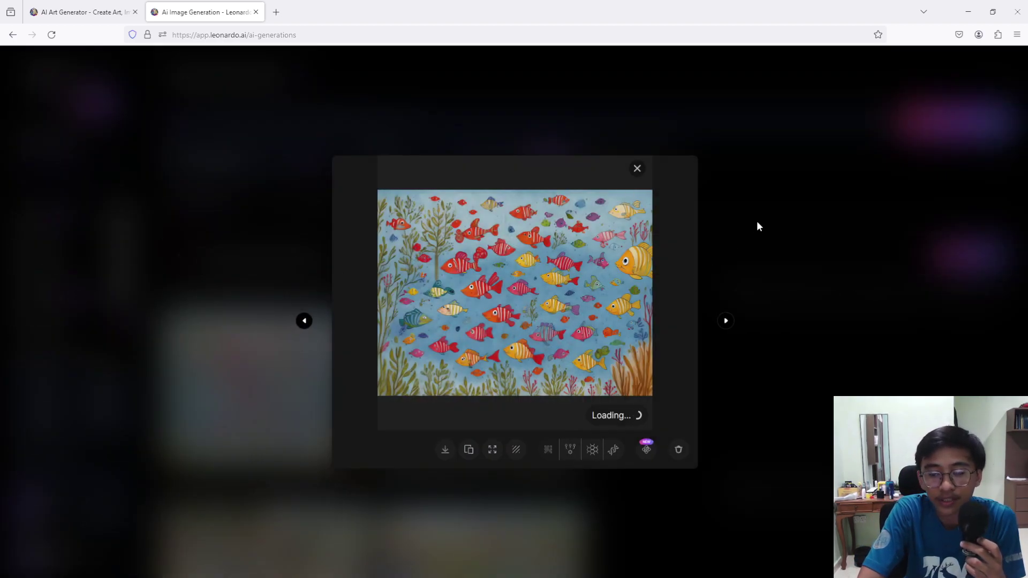
click(757, 223)
scroll(262, 214, down, 2)
click(257, 268)
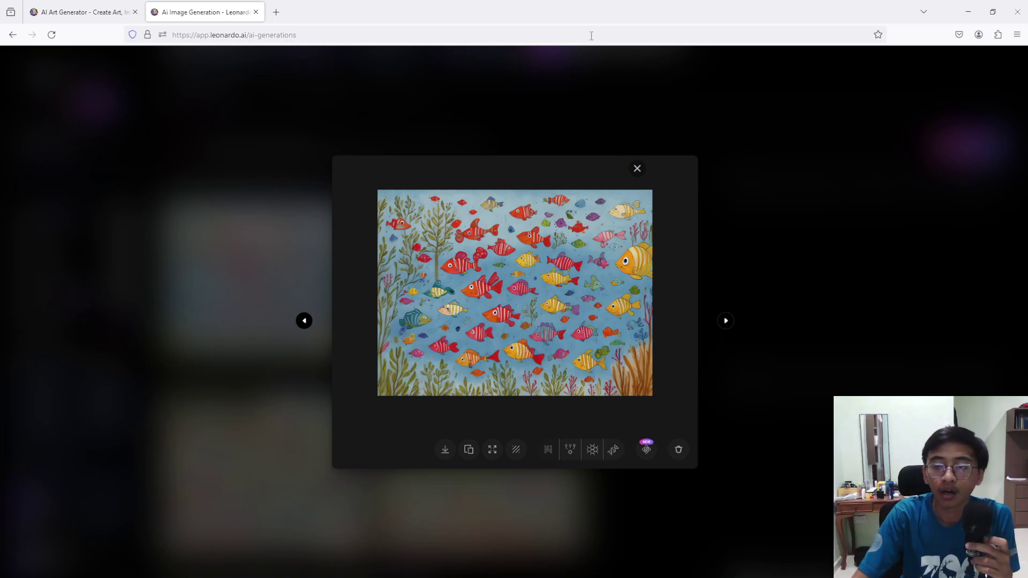
click(689, 129)
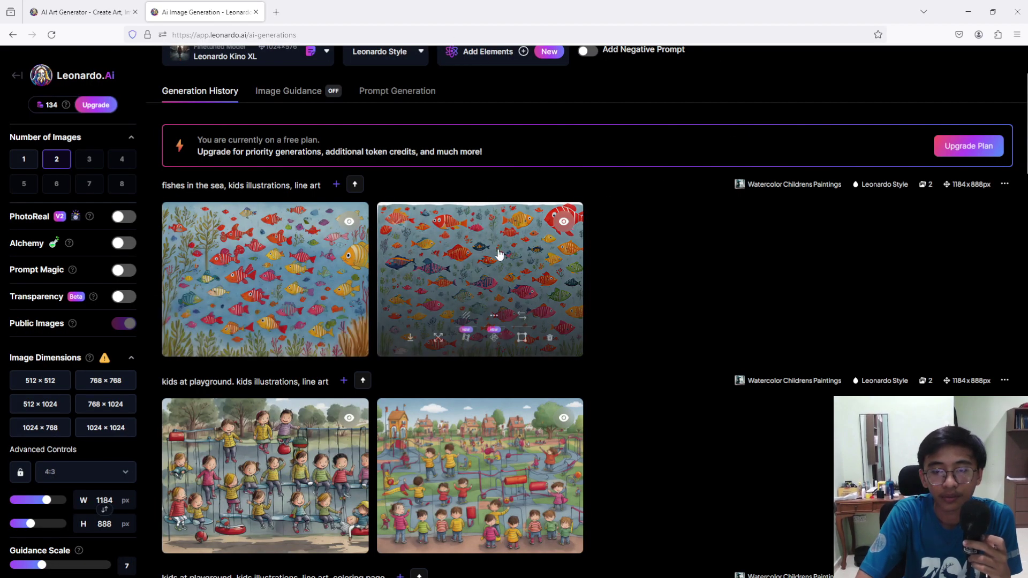
click(465, 305)
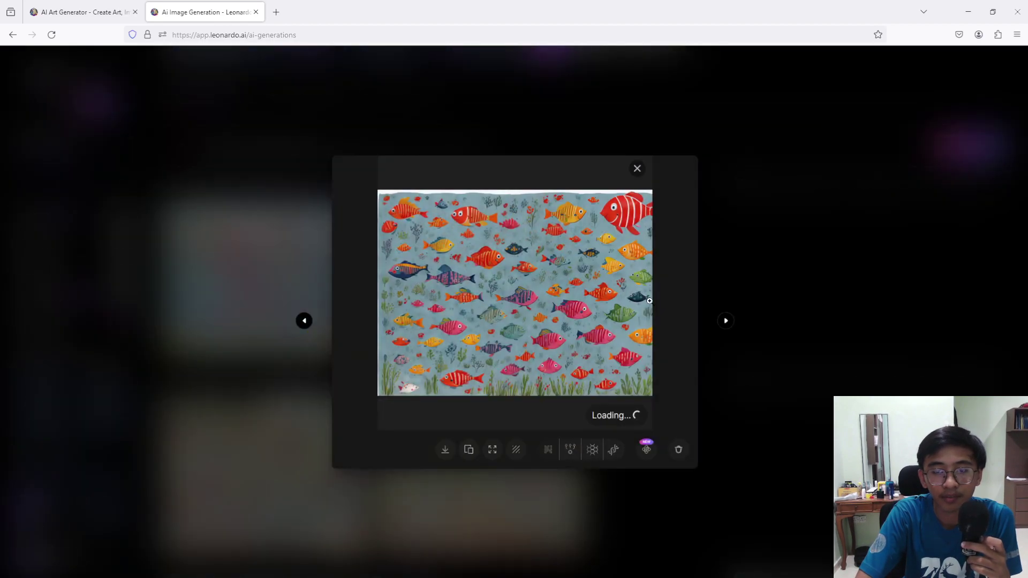
click(768, 245)
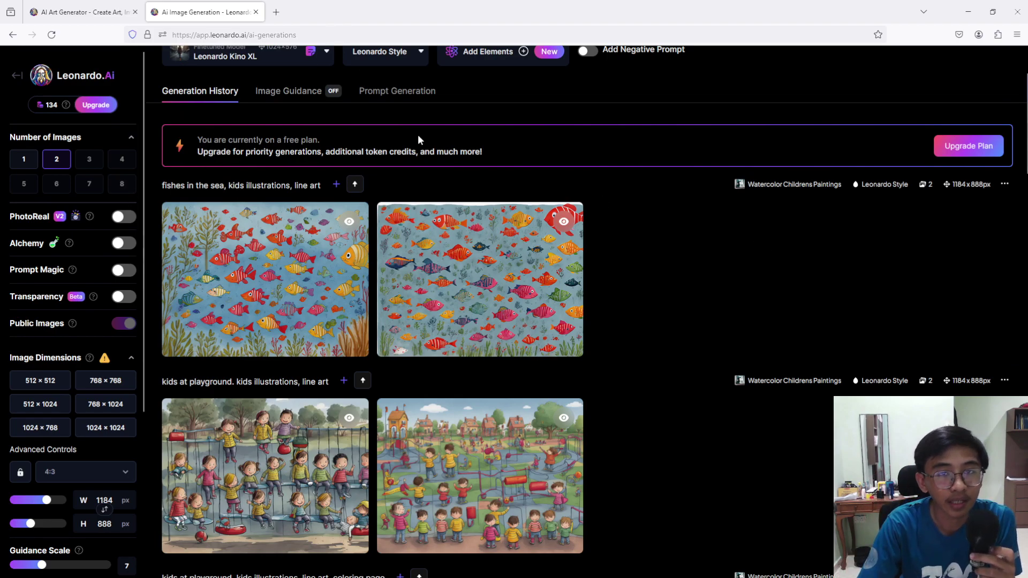
- Download the second playground illustration, the one with houses in the background, and check the downloaded file in the image viewer
scroll(420, 141, up, 2)
scroll(682, 245, down, 4)
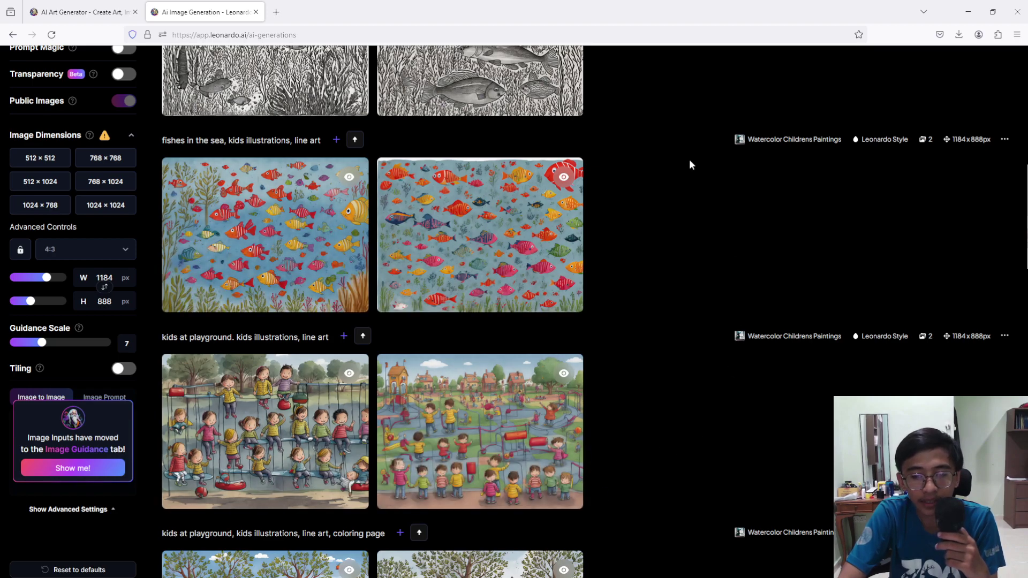
click(501, 418)
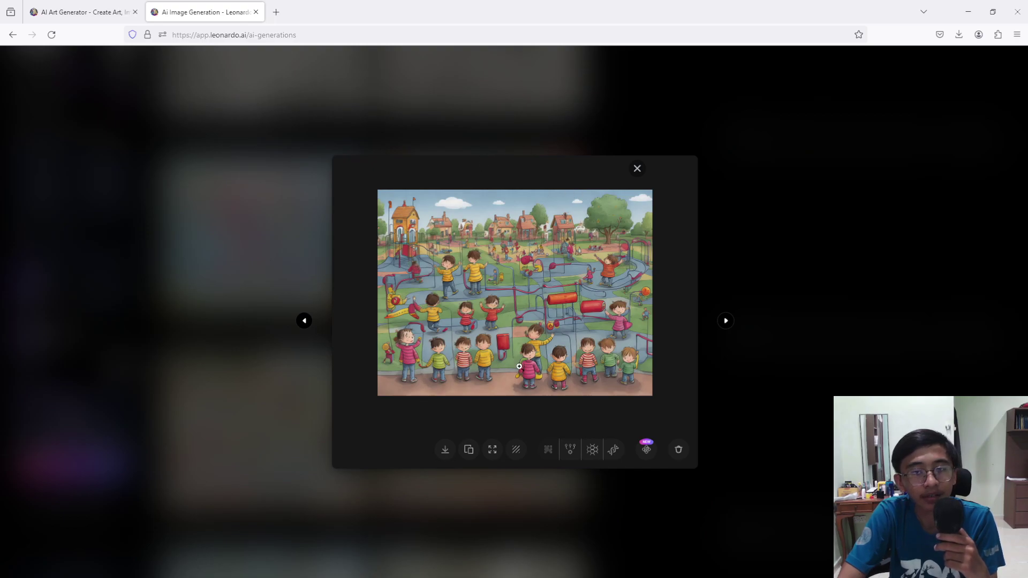
click(446, 451)
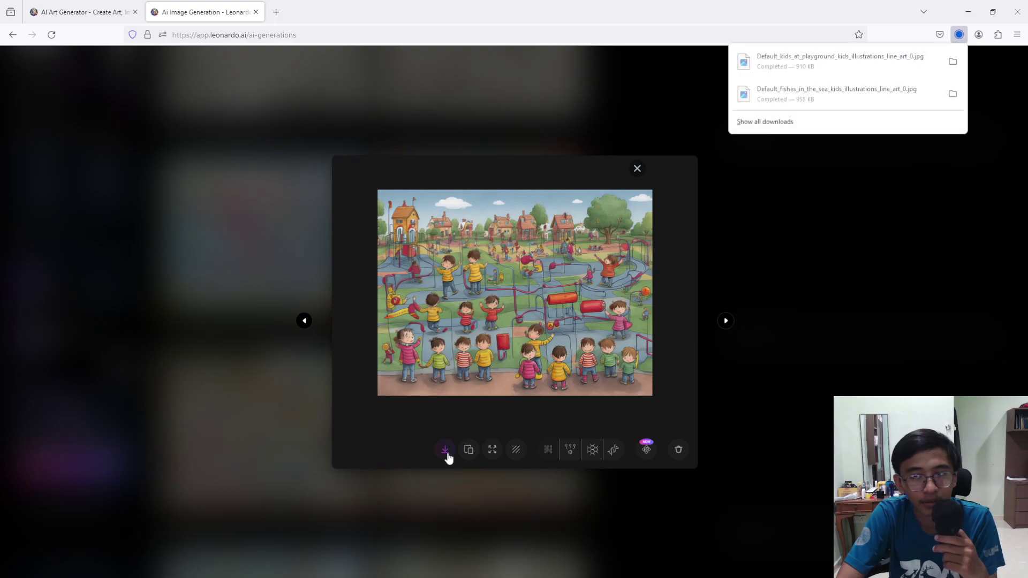
click(925, 60)
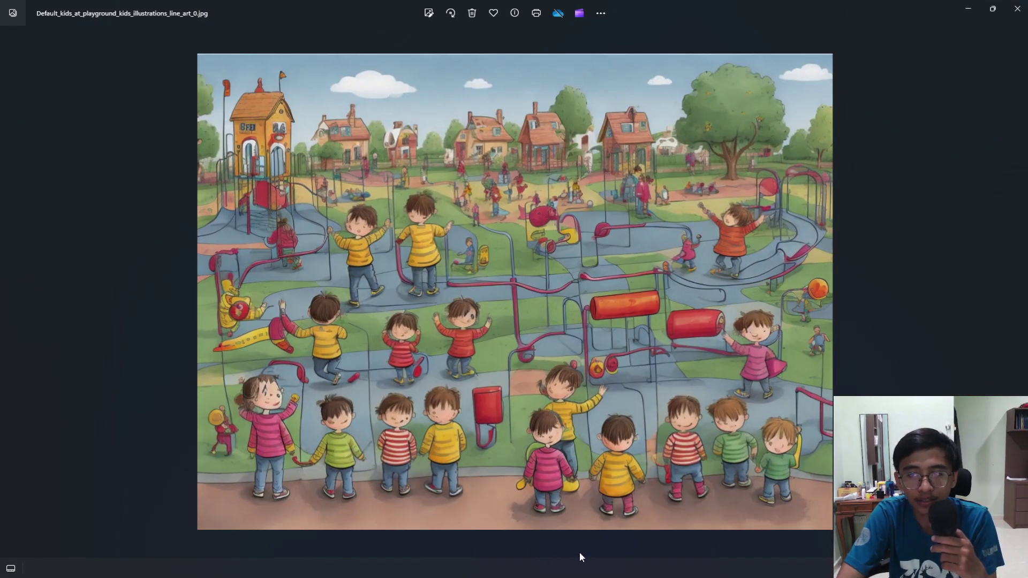
click(1016, 9)
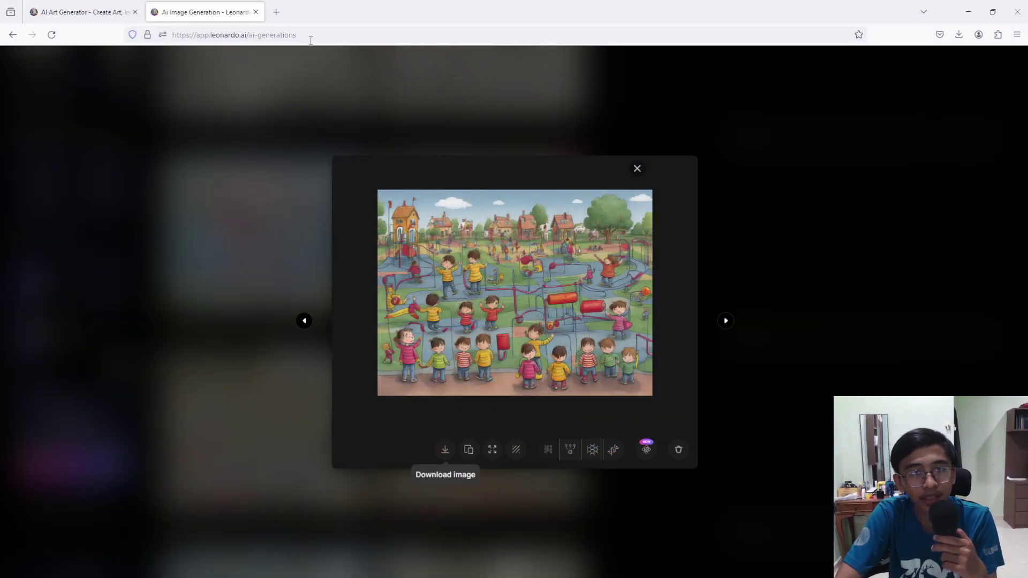
- Open cleanup.pictures in a new browser tab
click(275, 11)
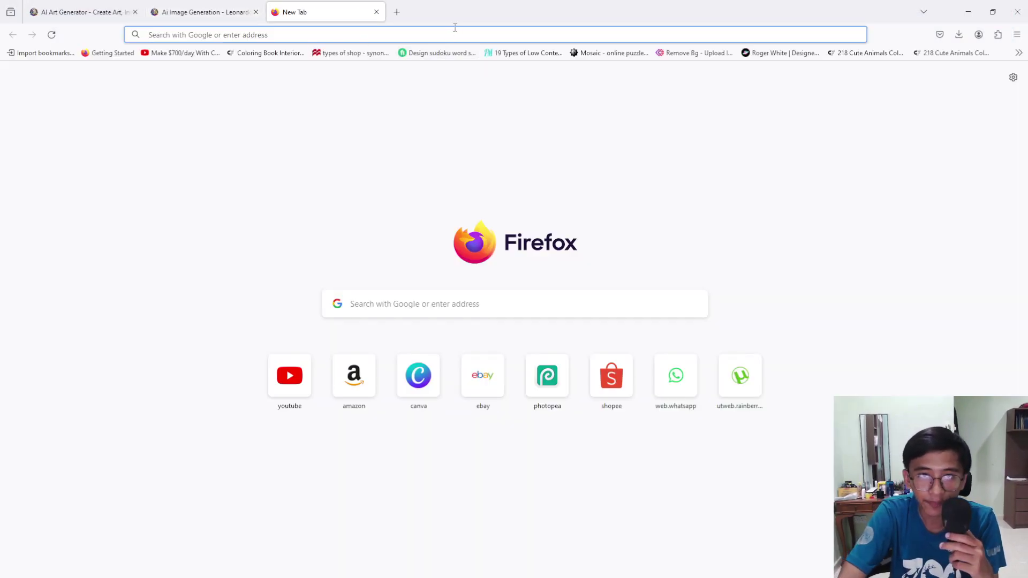
click(470, 296)
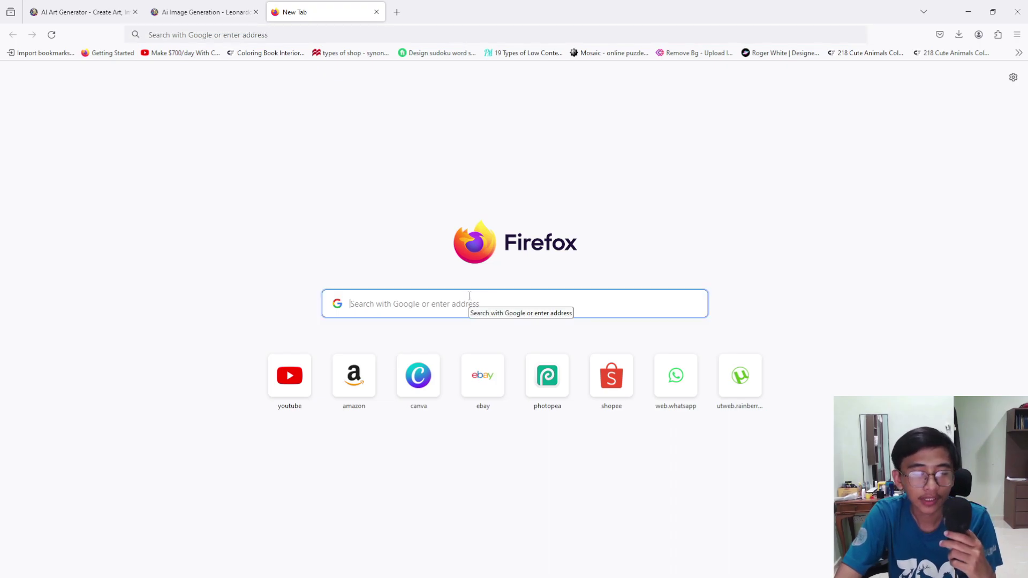
text(cle)
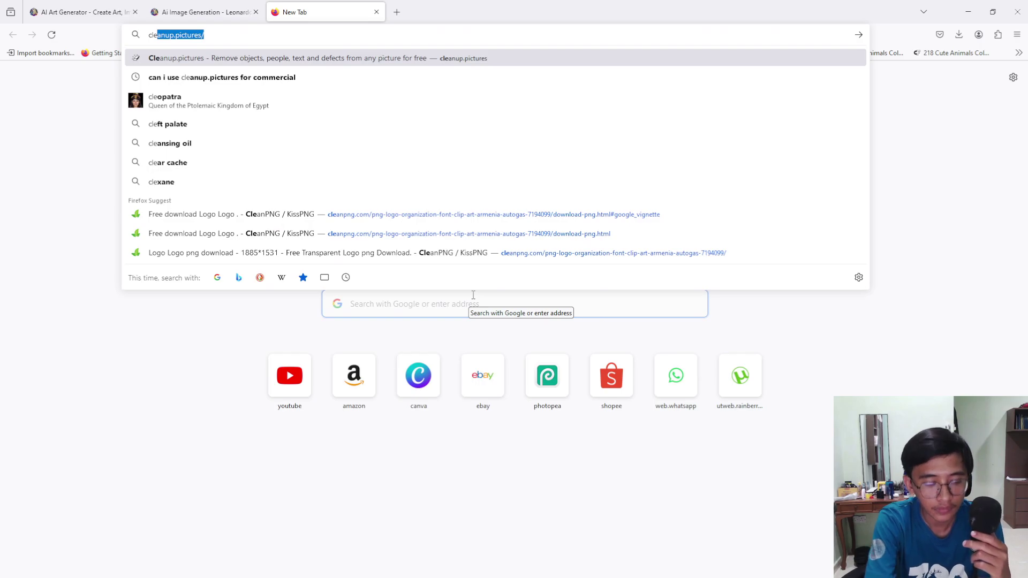
text(anu)
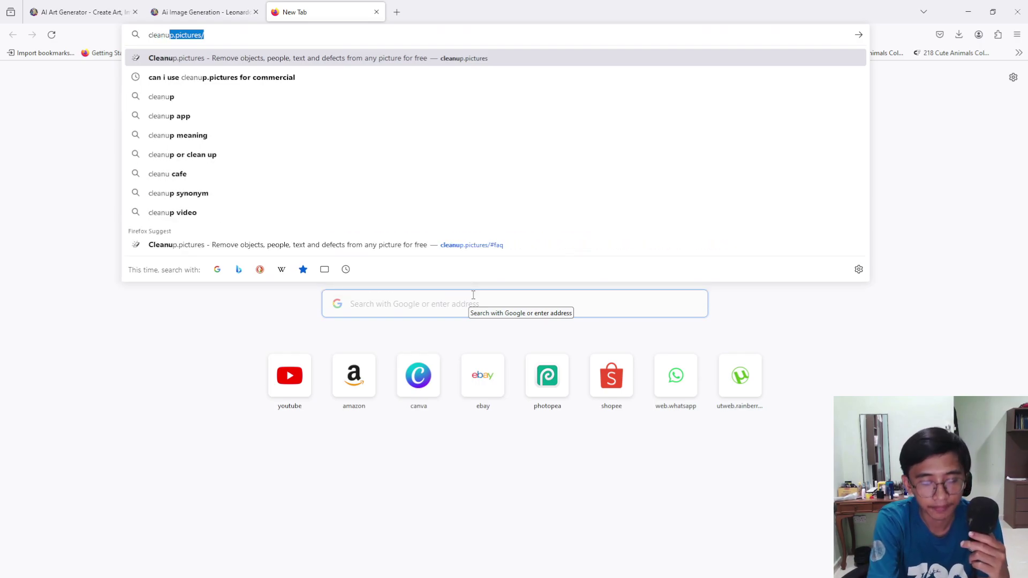
text(p.pi)
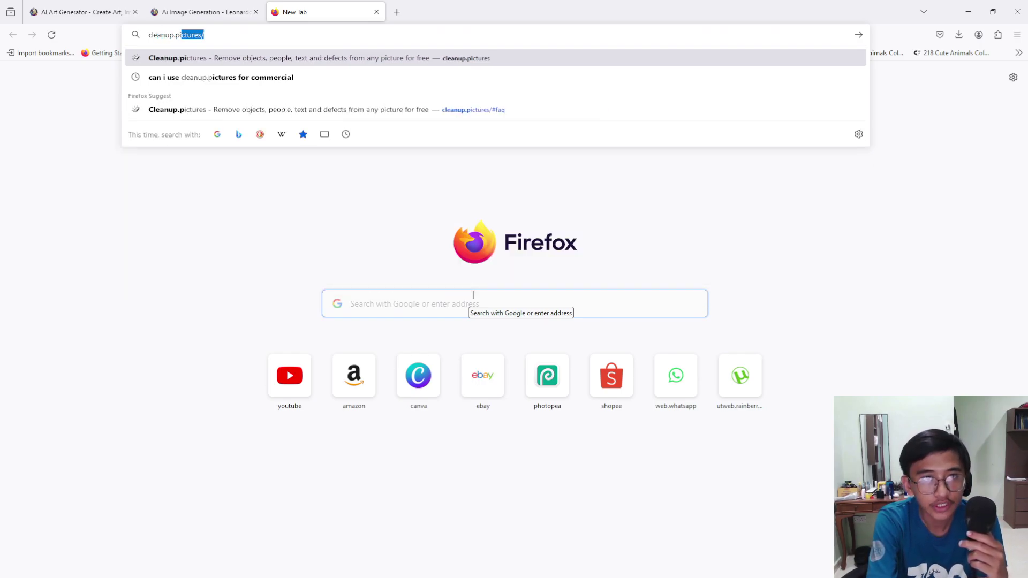
text(ctures)
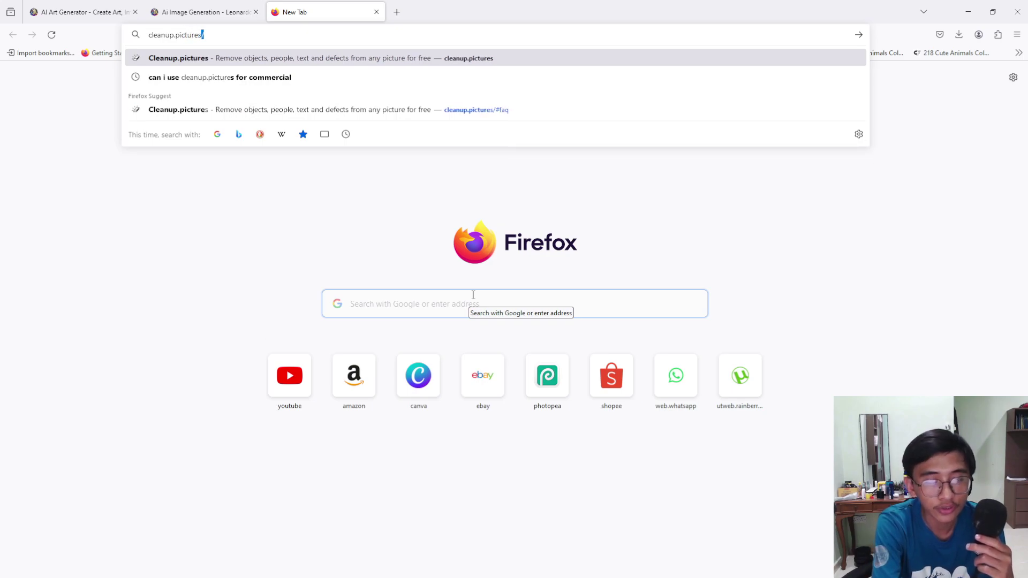
key(Return)
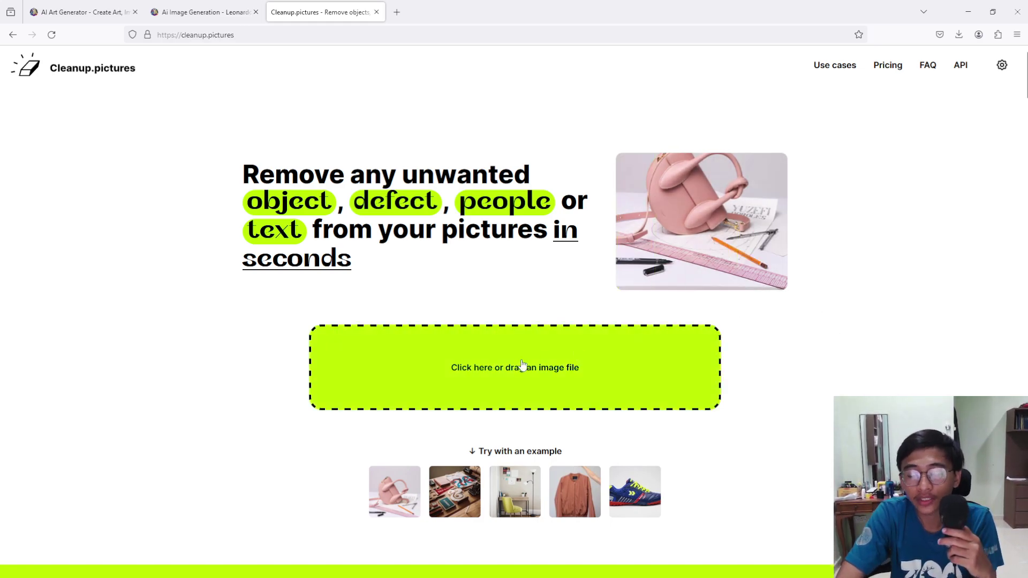
- Upload Default_kids_at_playground_kids_illustrations_line_art_0 from Downloads and continue with the SD version
click(494, 370)
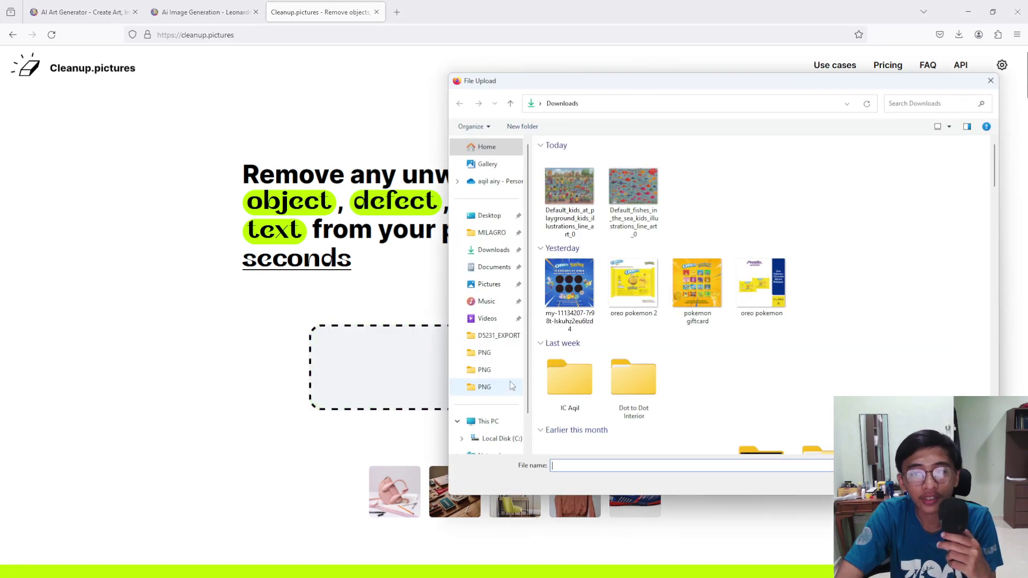
click(561, 190)
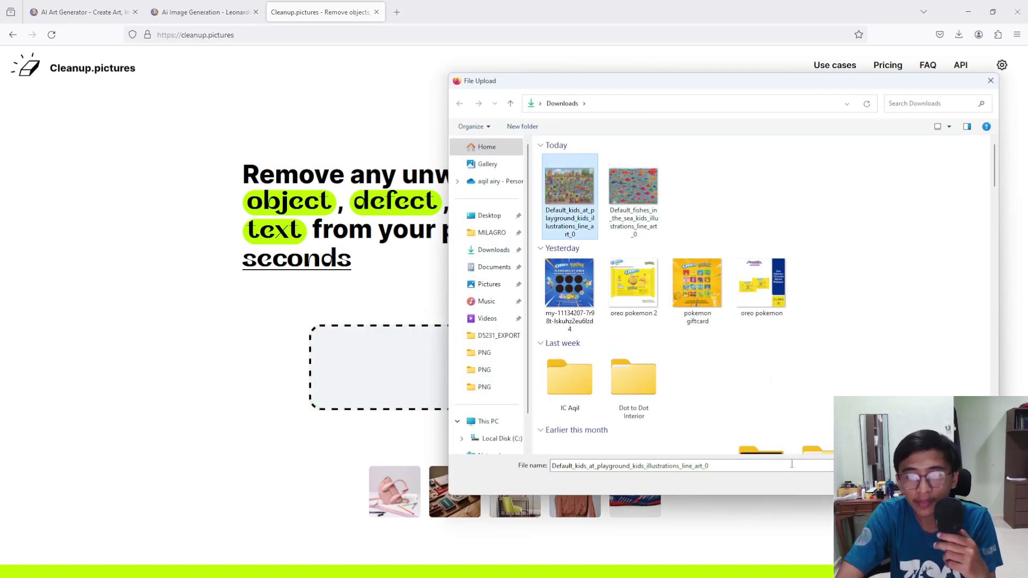
key(Return)
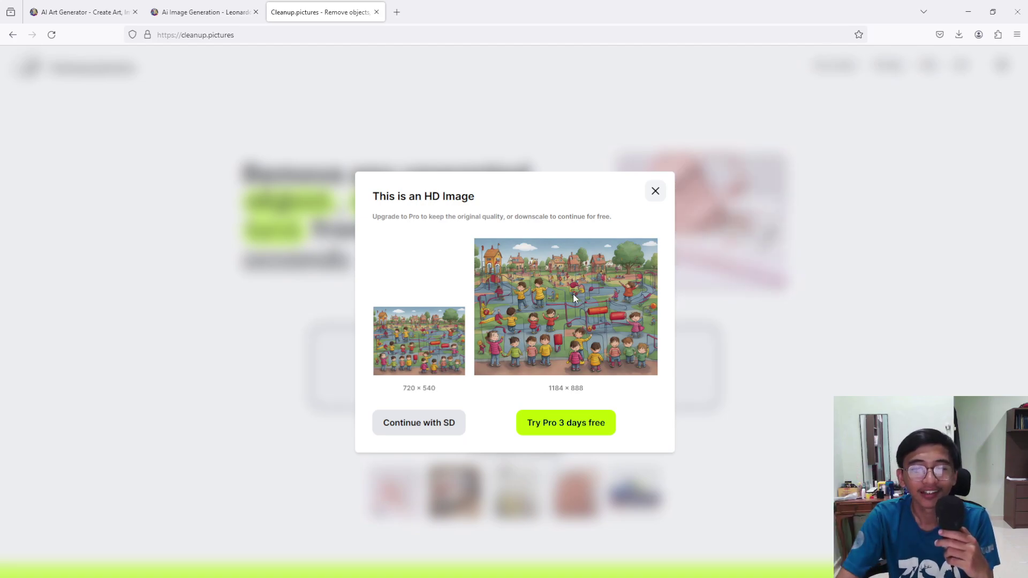
click(442, 433)
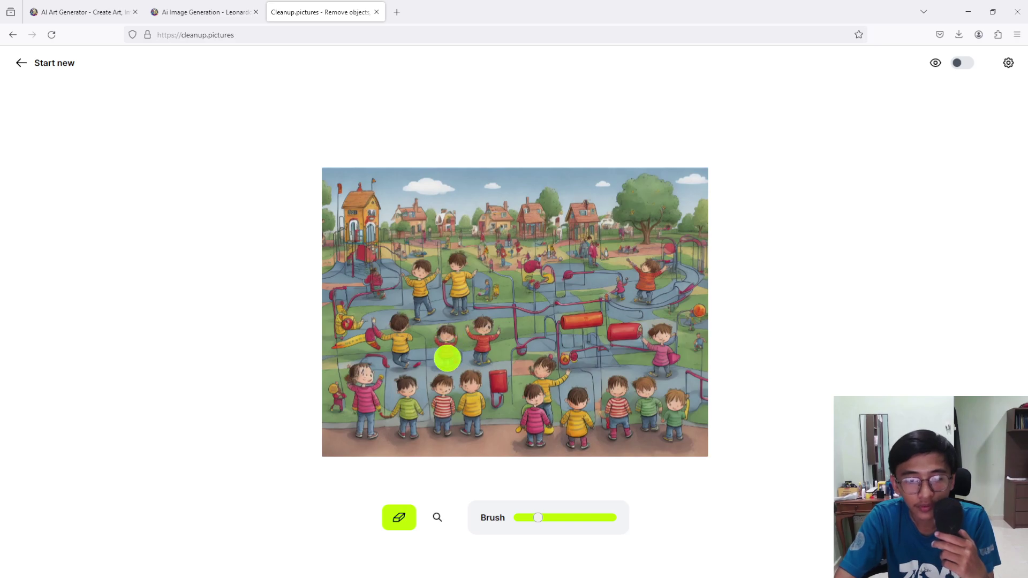
- Erase the small child in the red striped shirt in the middle row and, with a smaller brush, the house nearest the large tree
mouse_move(441, 348)
mouse_down()
mouse_move(438, 337)
mouse_move(443, 355)
mouse_up()
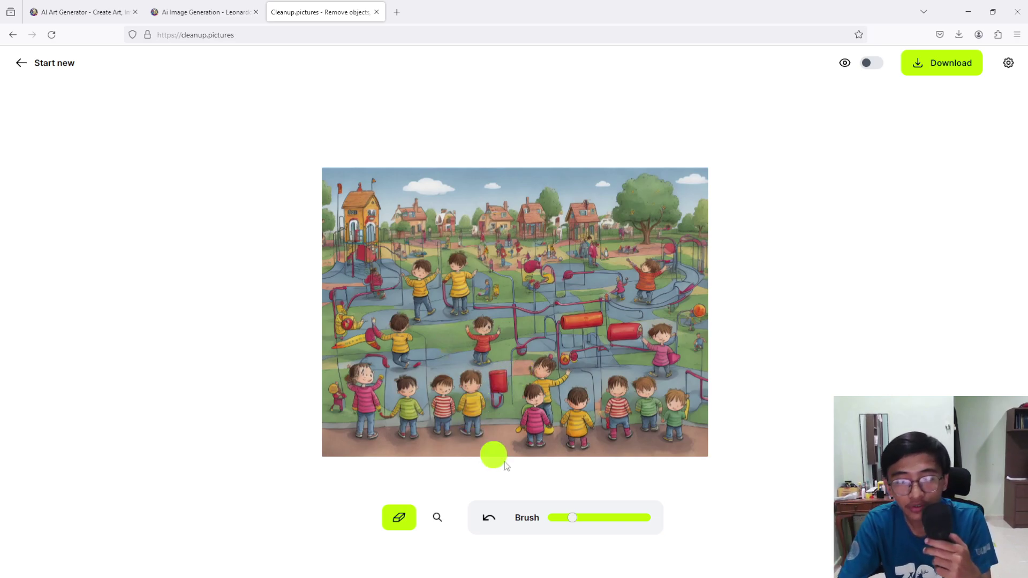
drag(571, 518, 567, 522)
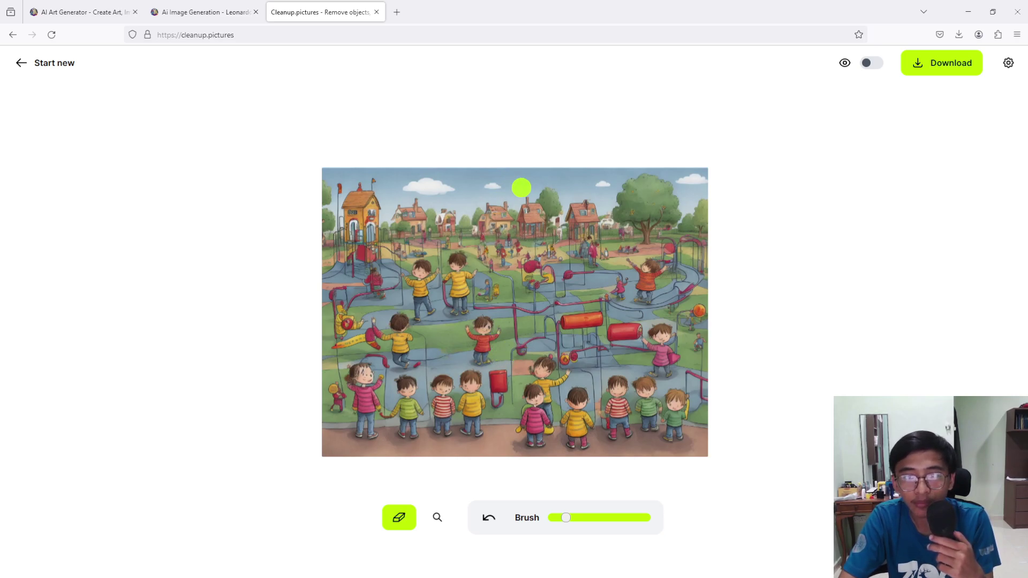
mouse_move(573, 206)
mouse_down()
mouse_move(594, 211)
mouse_move(594, 237)
mouse_move(566, 230)
mouse_move(577, 218)
mouse_move(583, 227)
mouse_up()
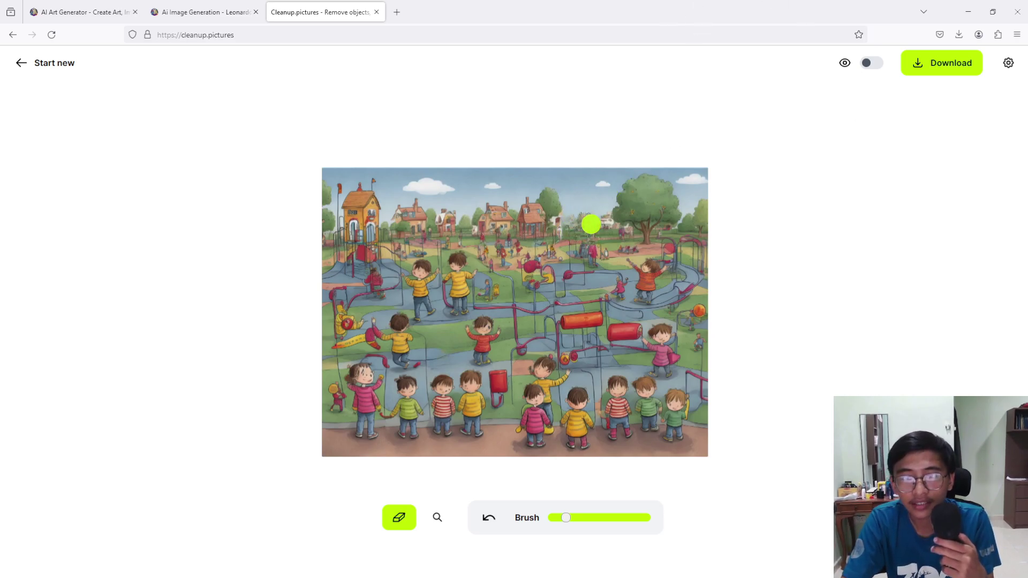
drag(578, 225, 592, 215)
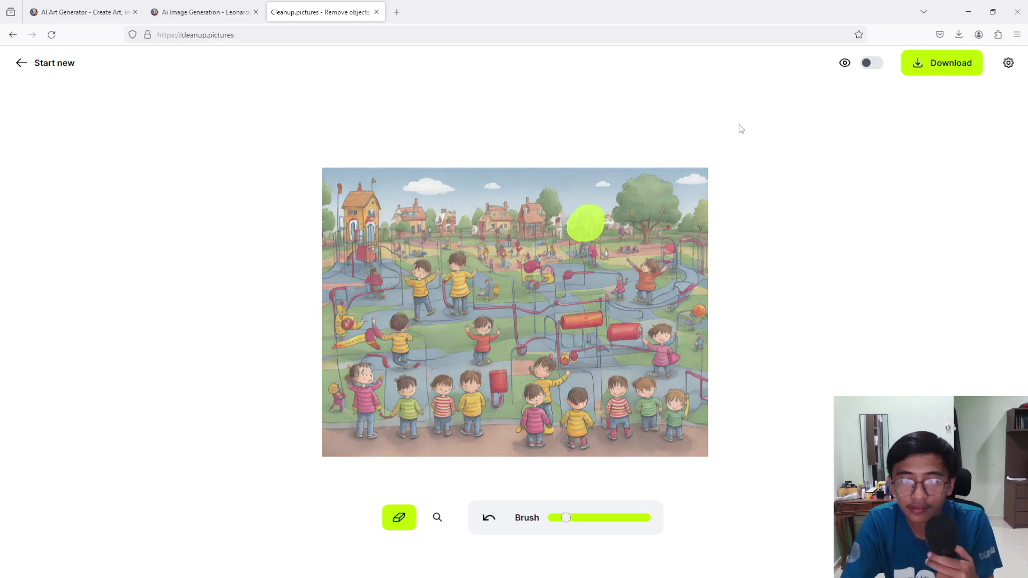
- Erase the large tree in the background of the playground picture
mouse_move(721, 556)
click(632, 566)
click(632, 566)
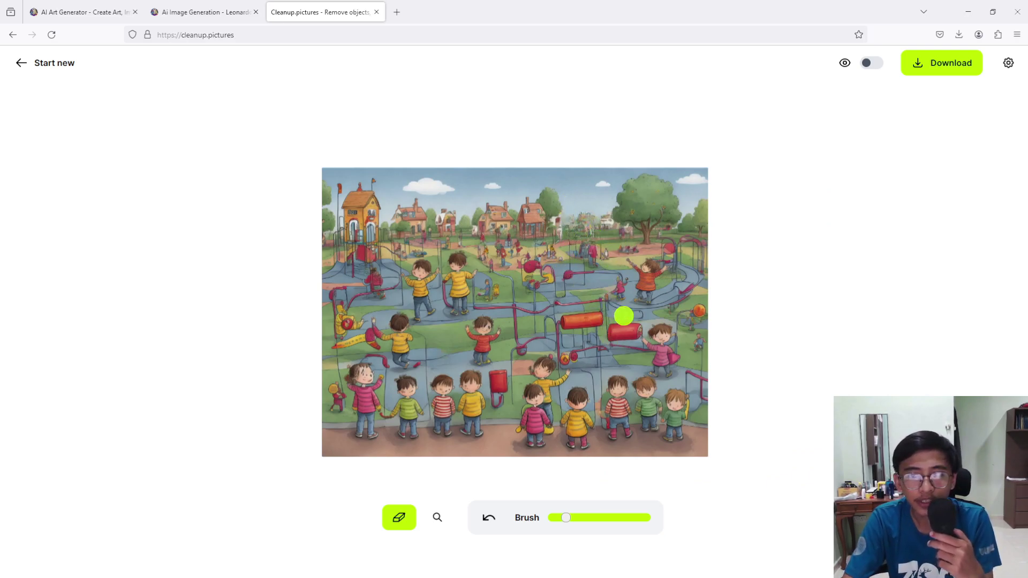
mouse_move(645, 239)
mouse_down()
mouse_move(669, 204)
mouse_move(673, 217)
mouse_move(638, 226)
mouse_move(618, 217)
mouse_move(620, 190)
mouse_move(665, 178)
mouse_move(673, 203)
mouse_move(660, 196)
mouse_move(636, 198)
mouse_up()
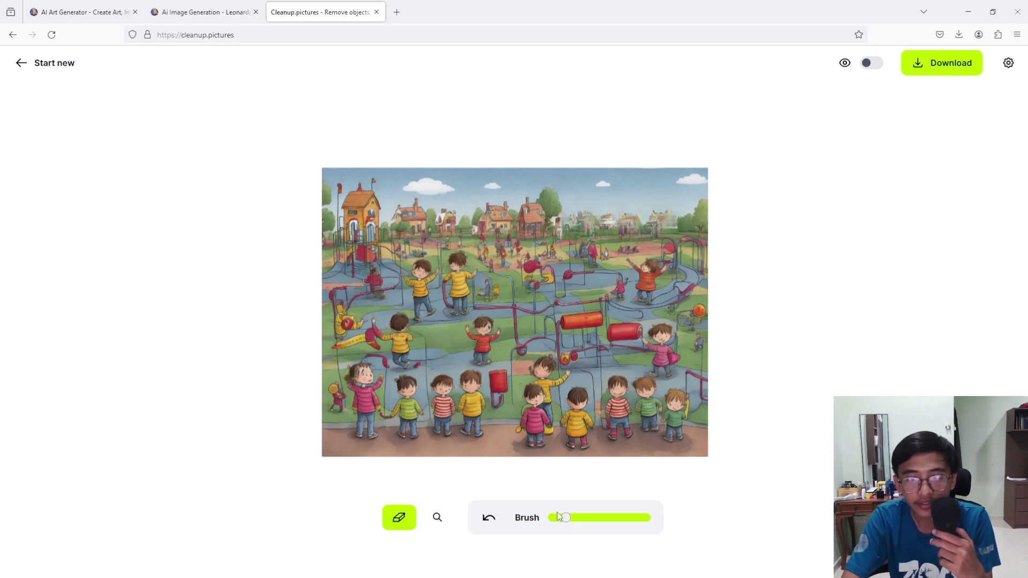
- Try the brush at its largest size, return it to a small one, and download the edited playground picture
mouse_move(569, 522)
mouse_down()
mouse_move(599, 519)
mouse_move(551, 518)
mouse_move(646, 518)
mouse_up()
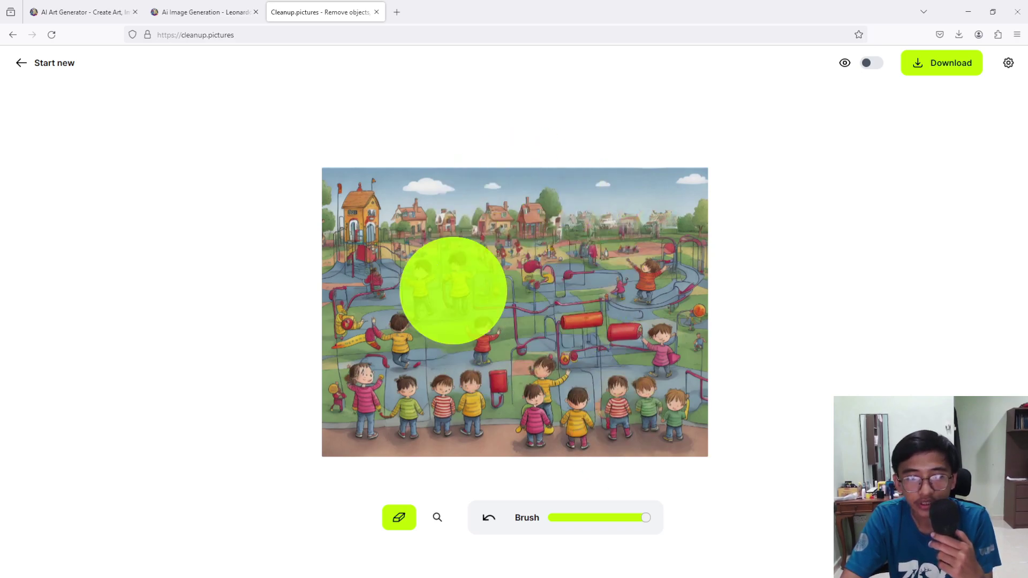
drag(647, 523, 554, 524)
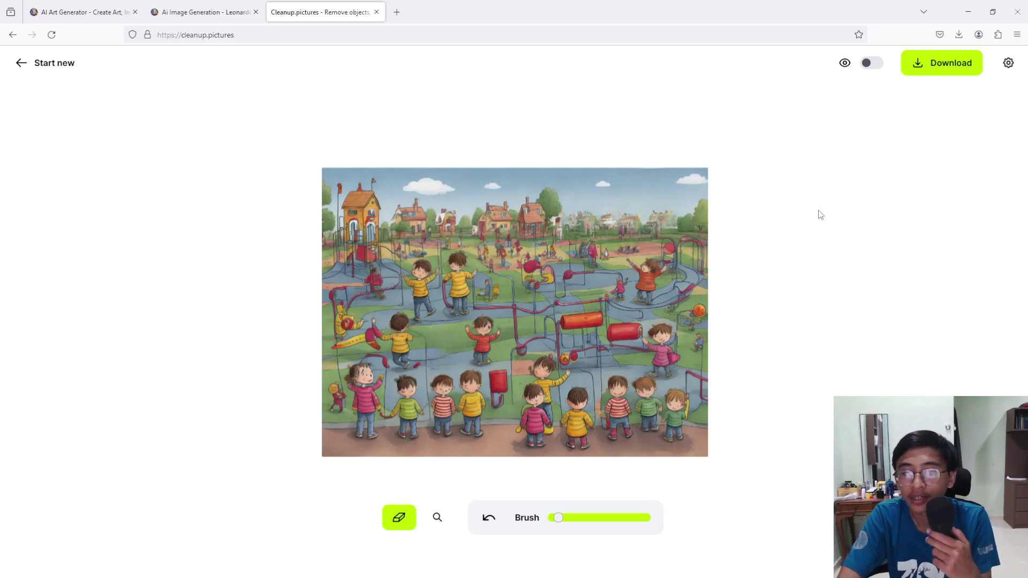
click(935, 71)
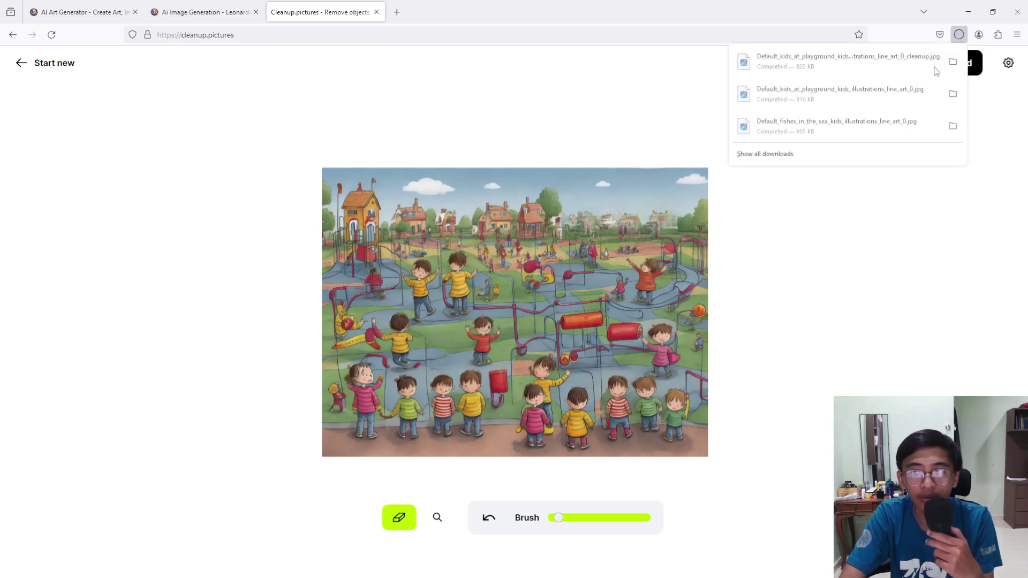
- View the original Default_kids_at_playground_kids_illustrations_line_art_0.jpg from the recent downloads and close it again
click(847, 91)
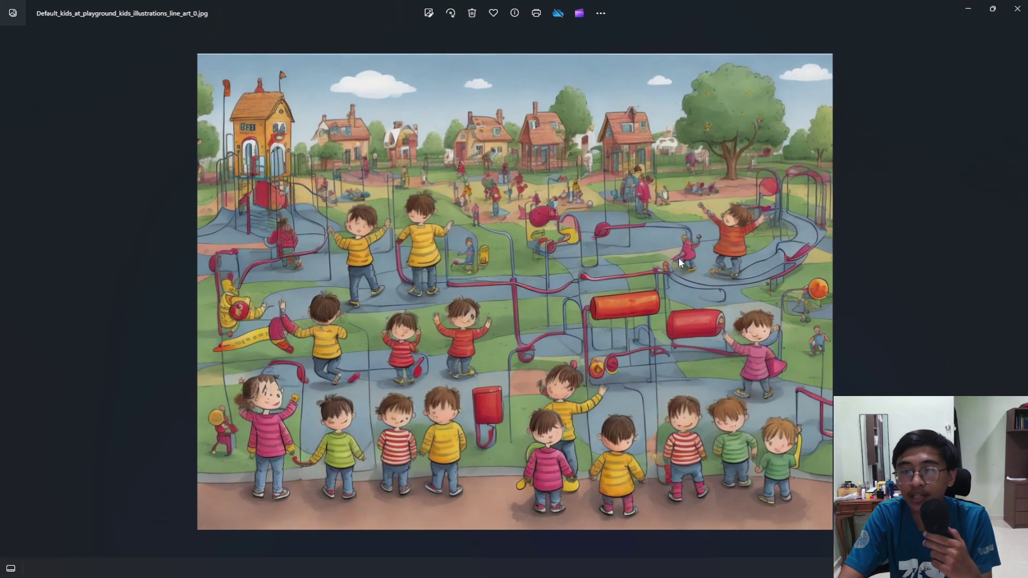
click(1017, 8)
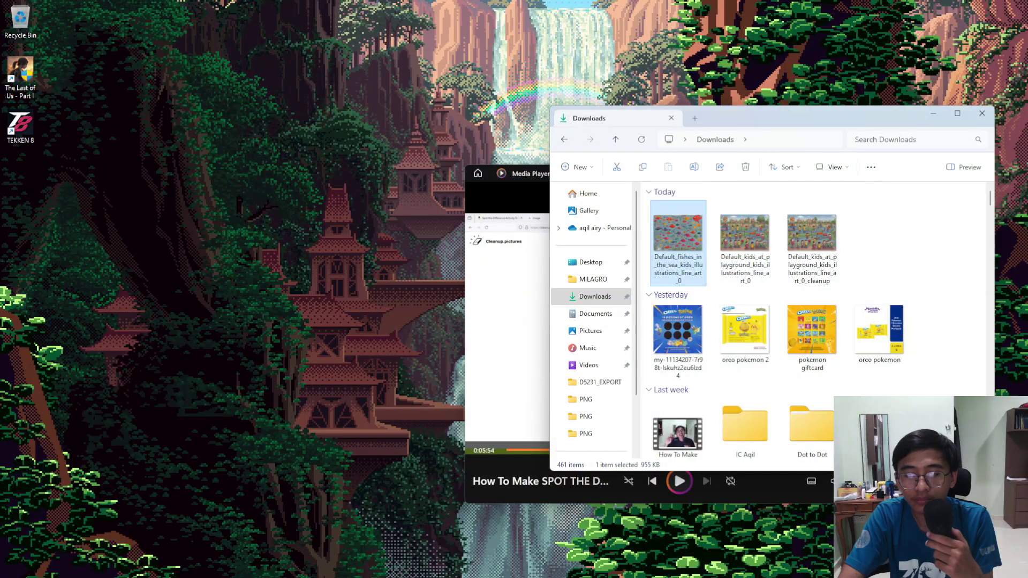
- Switch to a new Firefox window and open canva.com
click(585, 568)
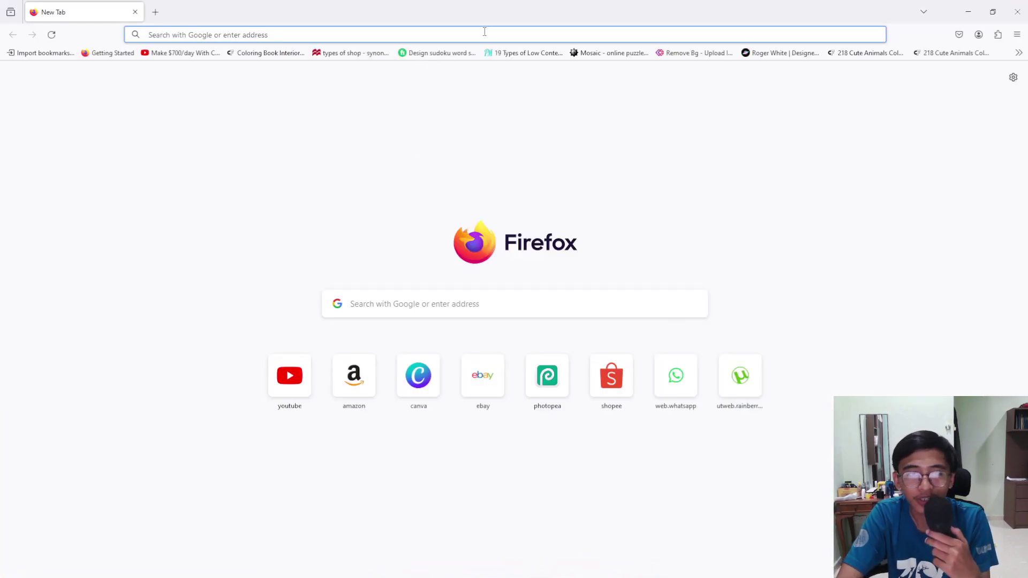
click(486, 31)
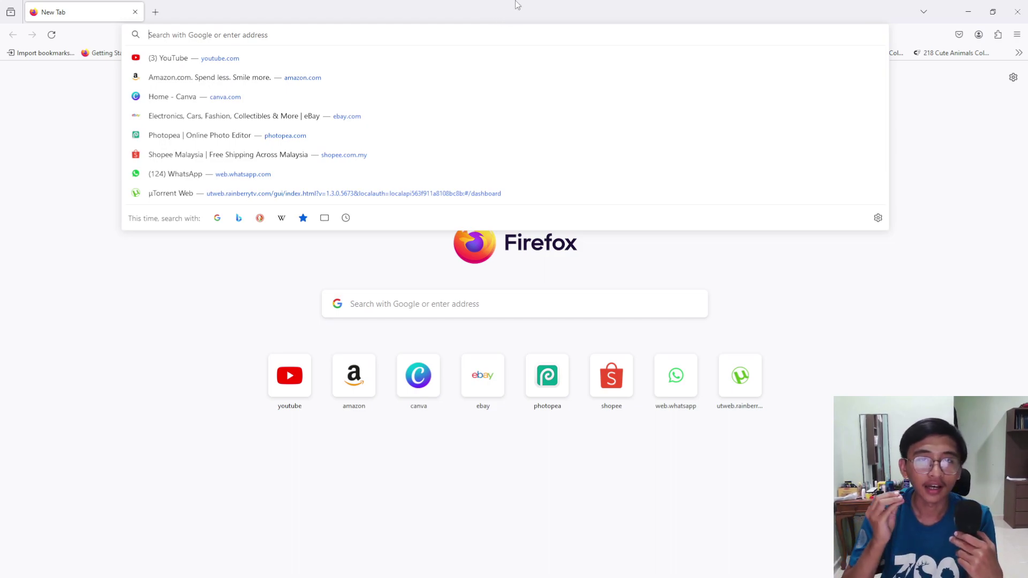
text(canva.)
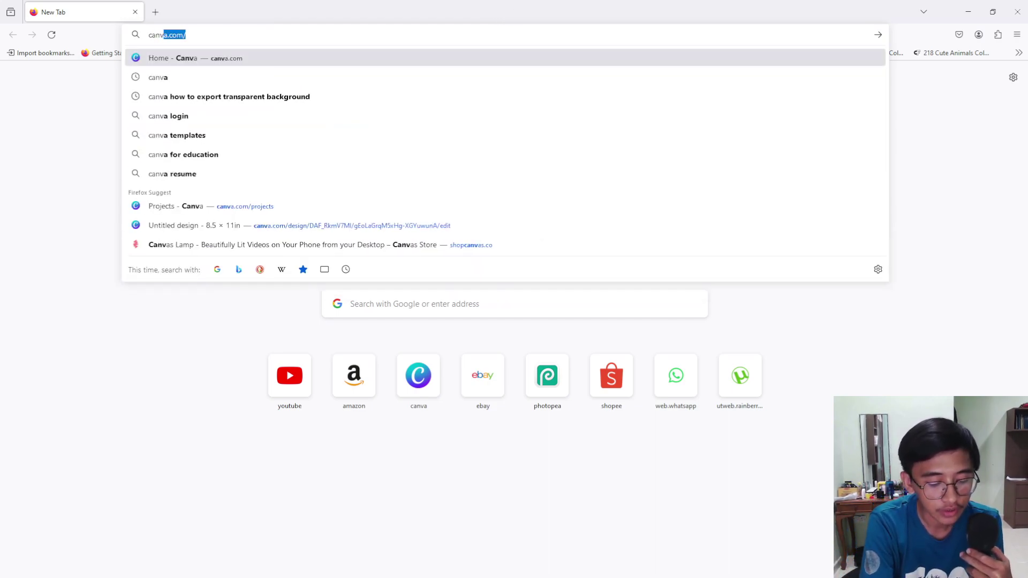
text(com)
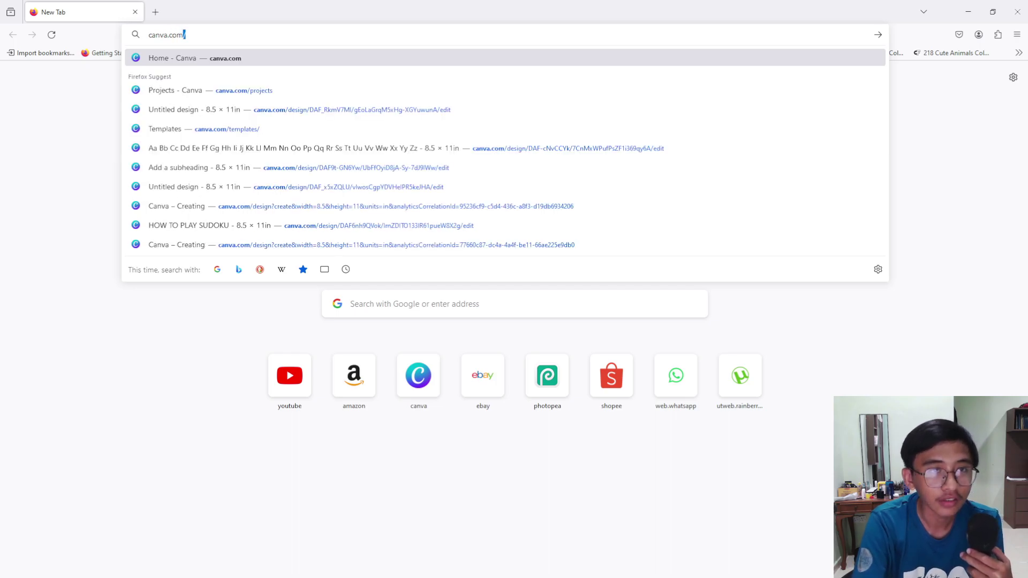
key(Return)
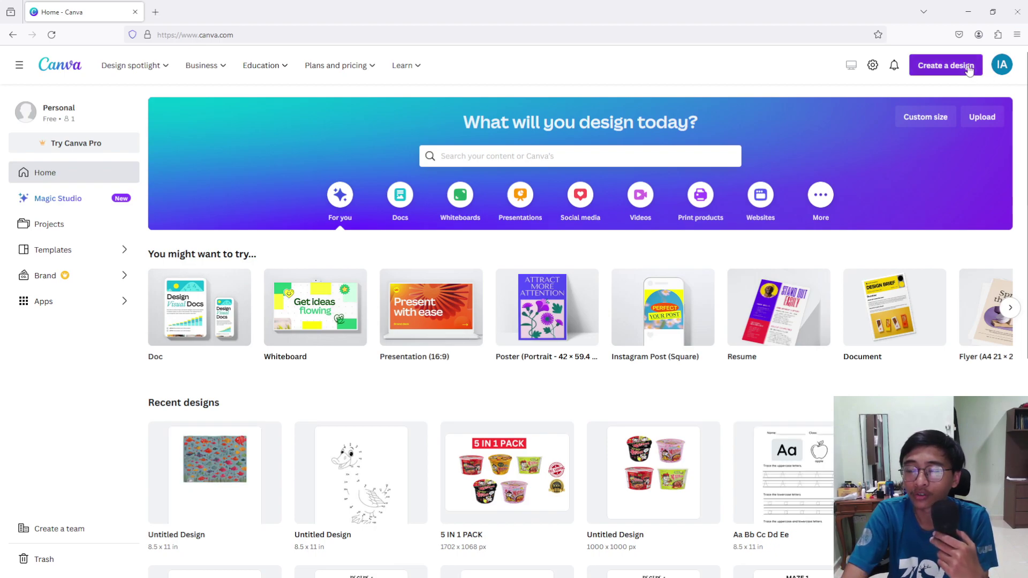
- Create a new custom-size design 8.5 in wide and 11 in high
click(969, 69)
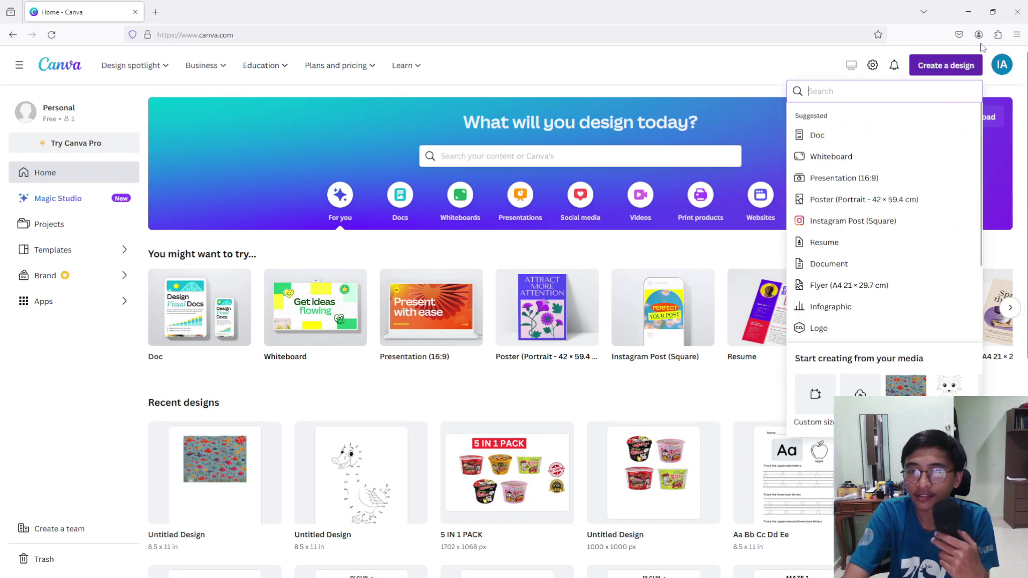
click(815, 395)
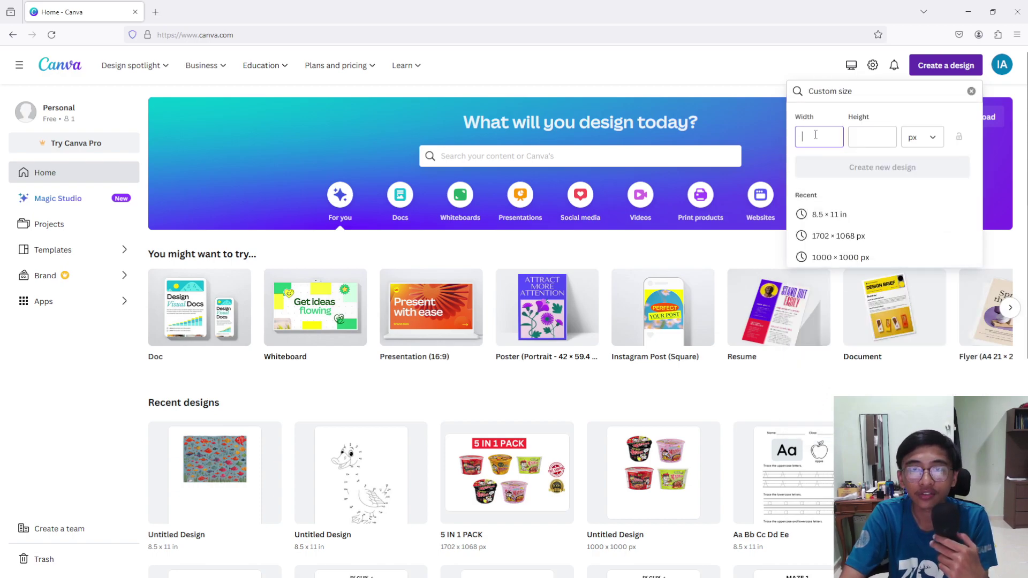
click(913, 138)
click(905, 188)
click(830, 140)
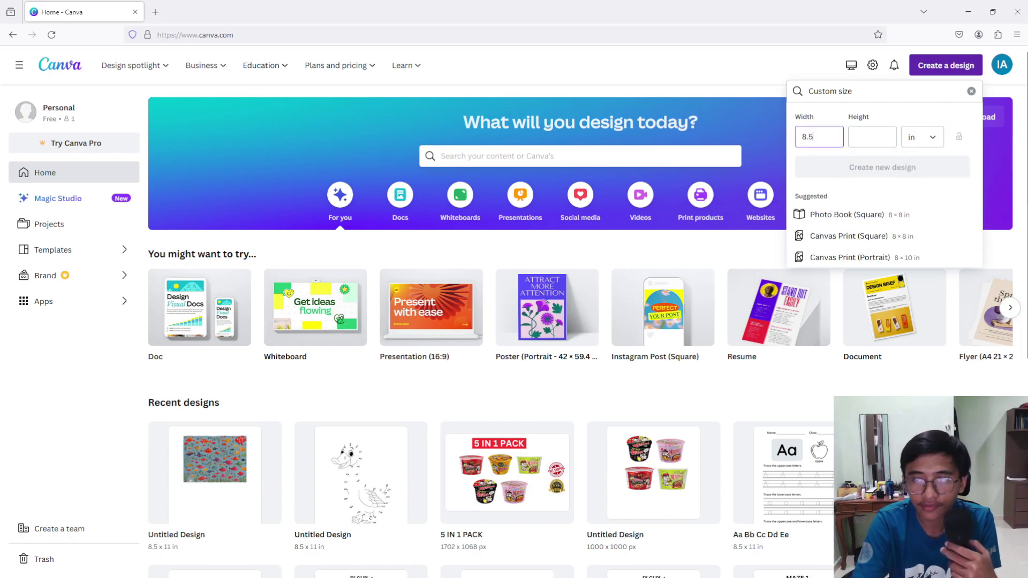
click(874, 138)
text(11)
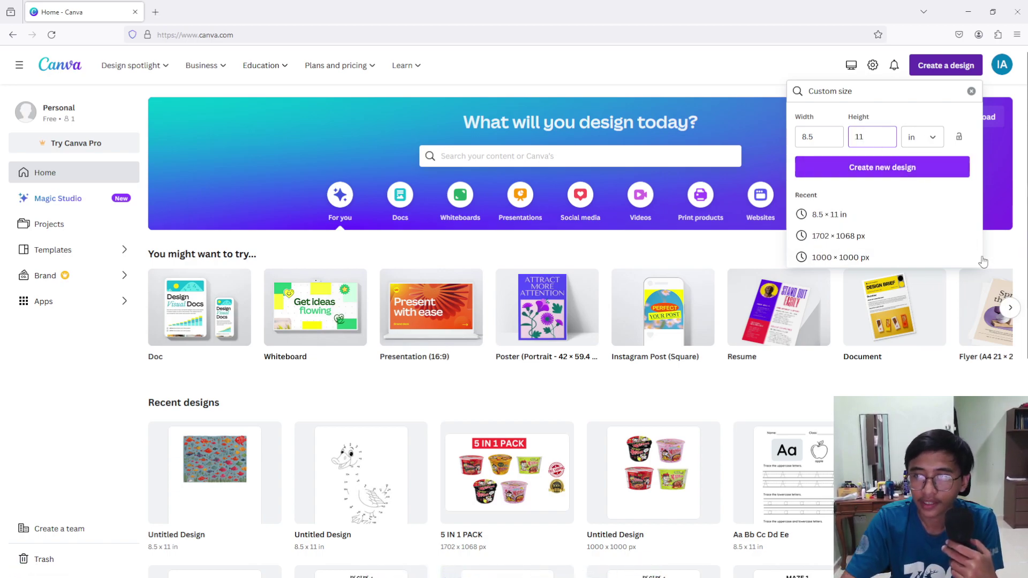
click(851, 168)
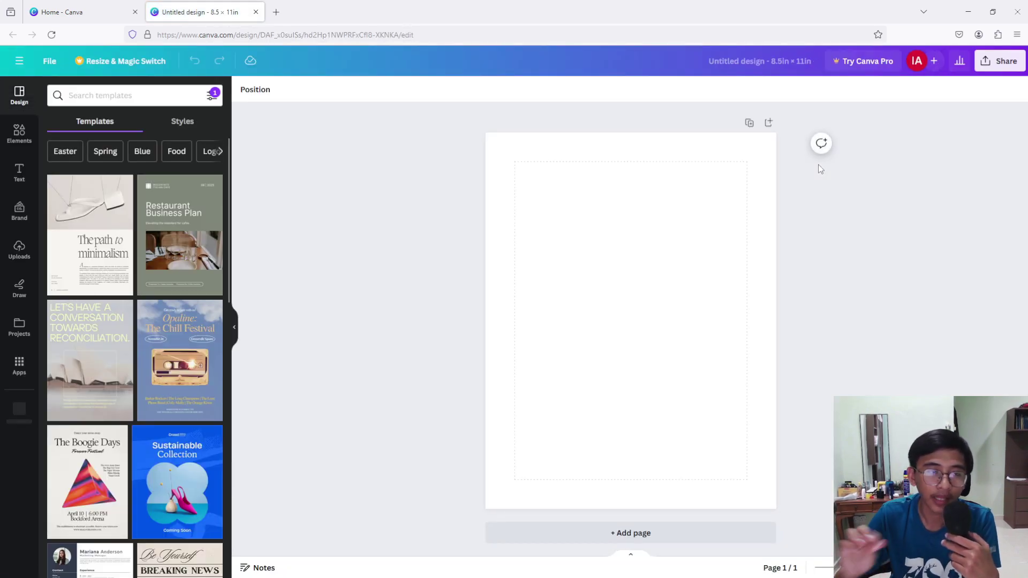
- Upload both the original playground picture and its _cleanup version from the Downloads folder
click(17, 248)
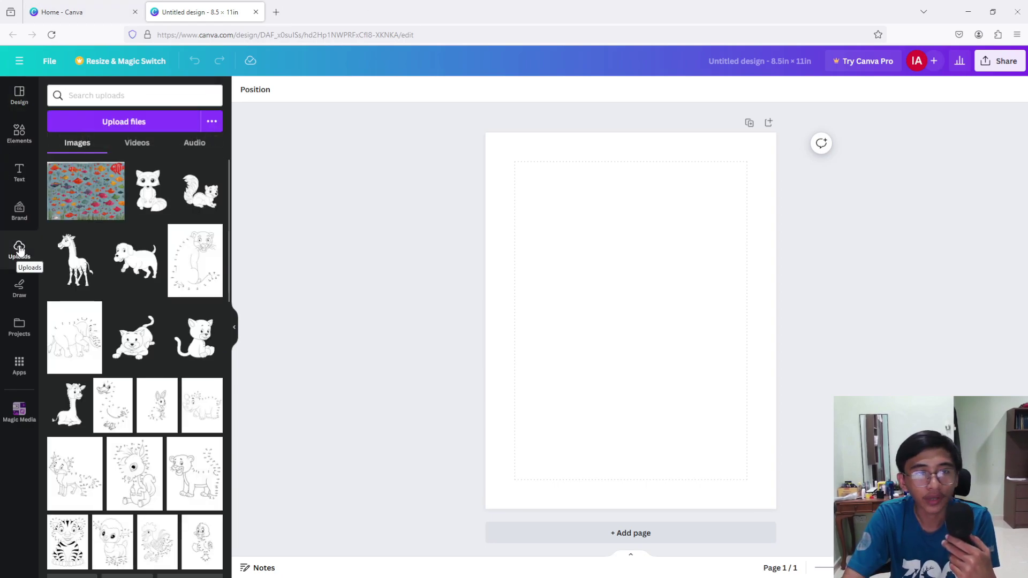
click(81, 122)
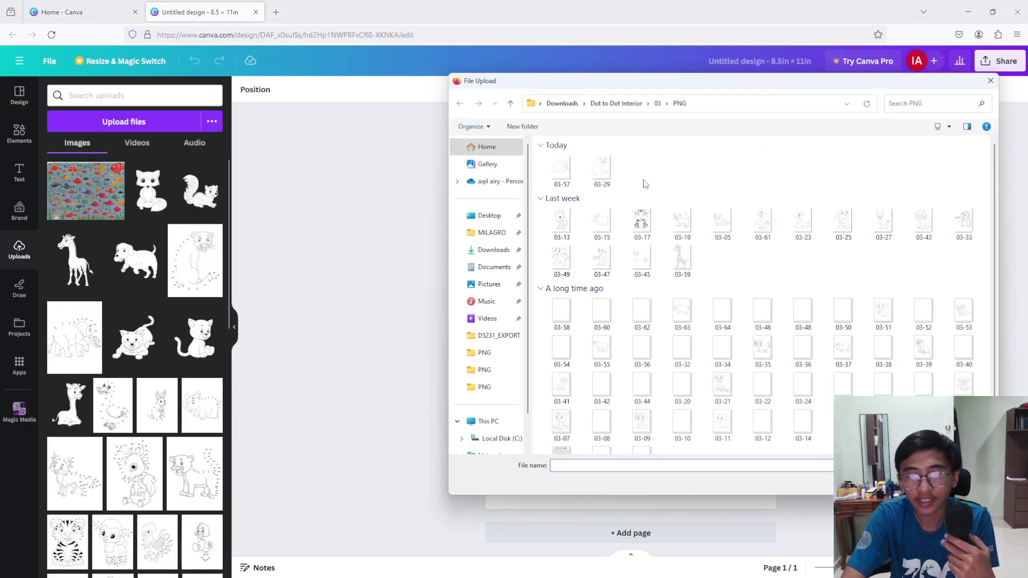
click(500, 256)
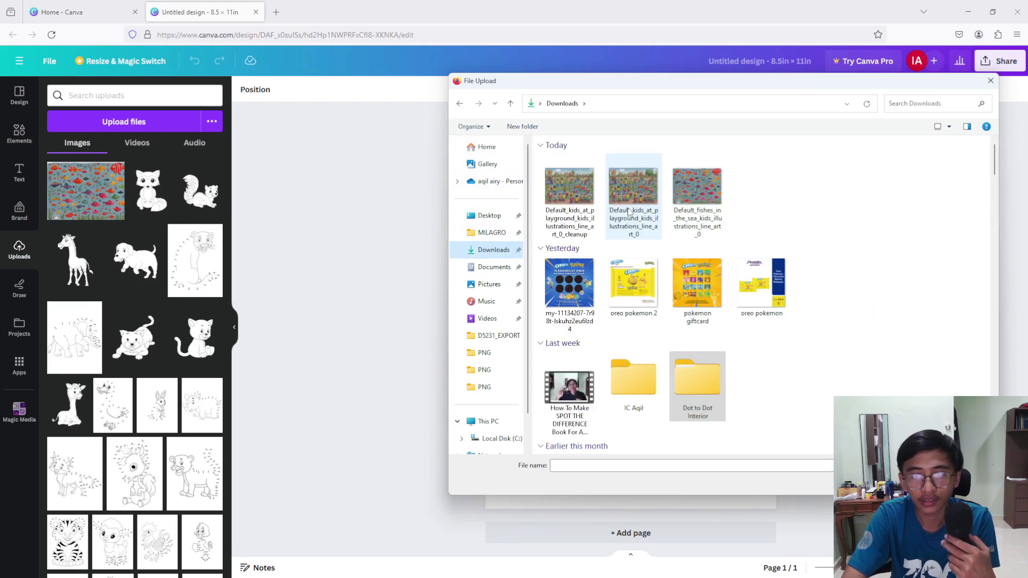
click(563, 190)
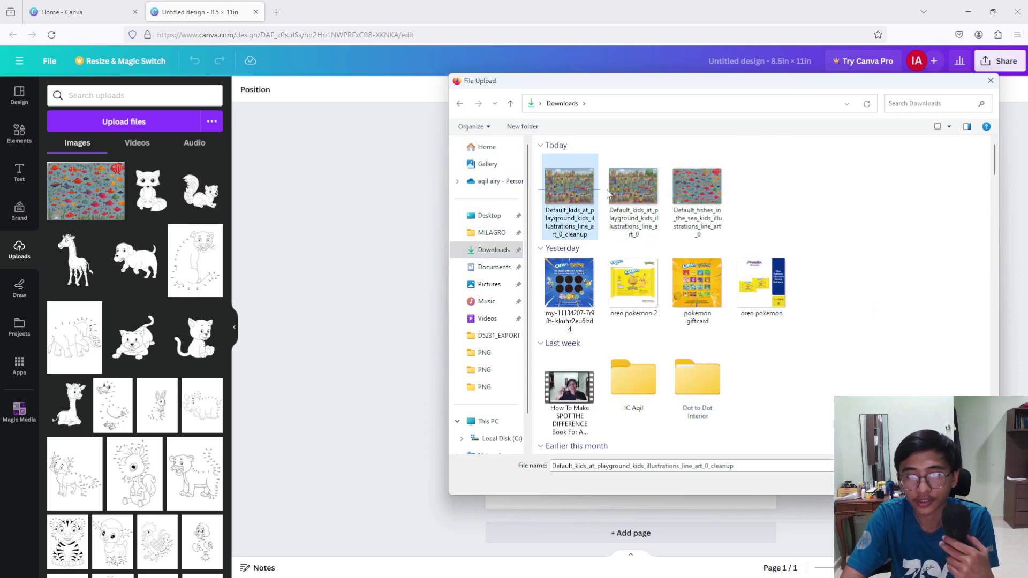
ctrl+click(613, 190)
key(Return)
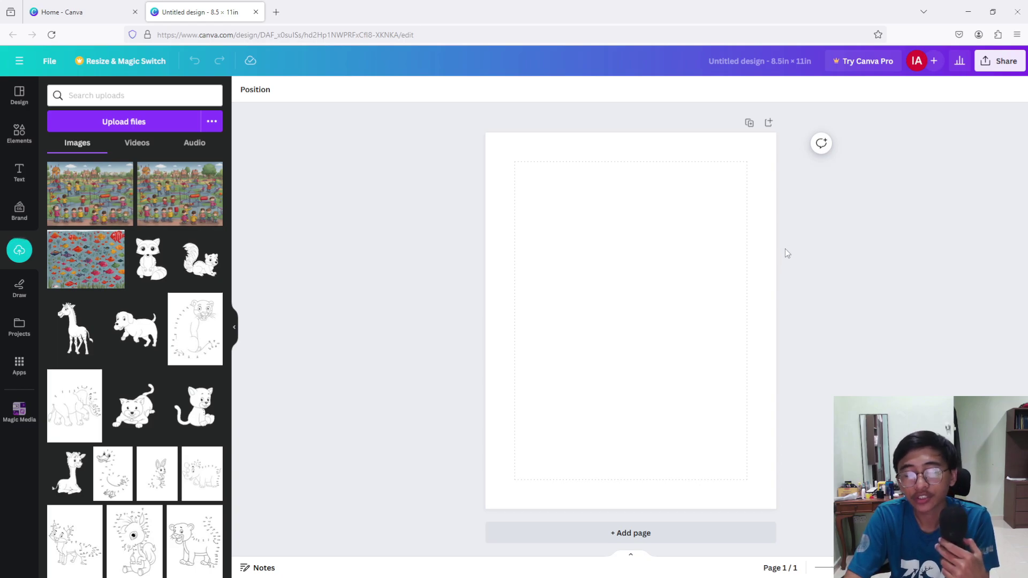
- Place the original playground picture in the upper half of the page and the edited version below it
click(179, 199)
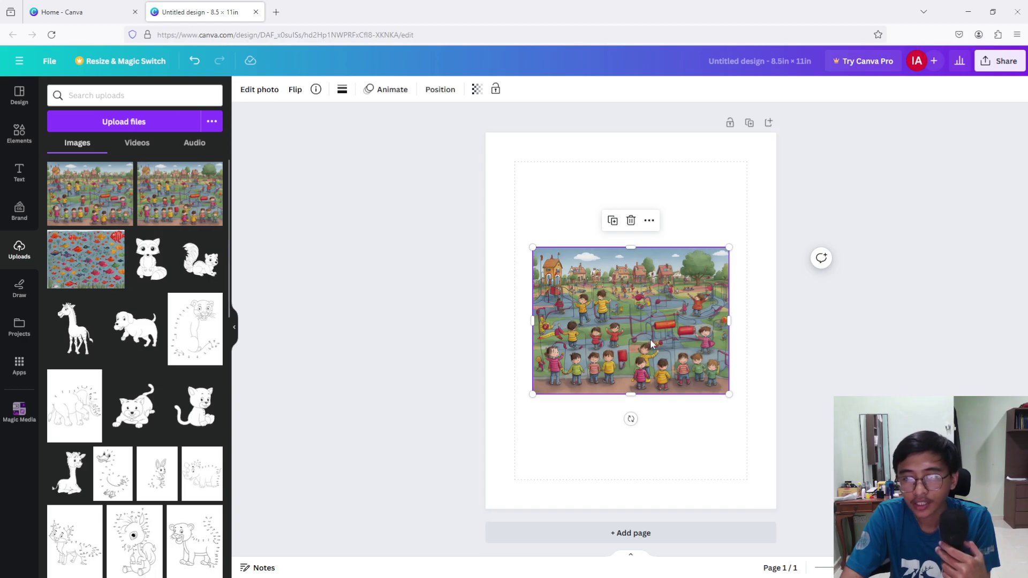
drag(650, 341, 649, 253)
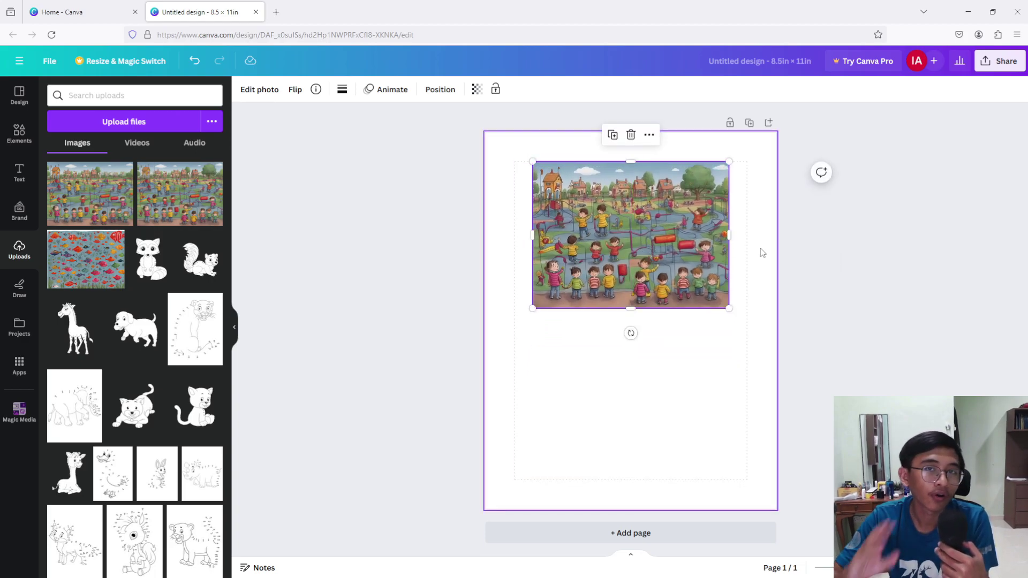
click(90, 194)
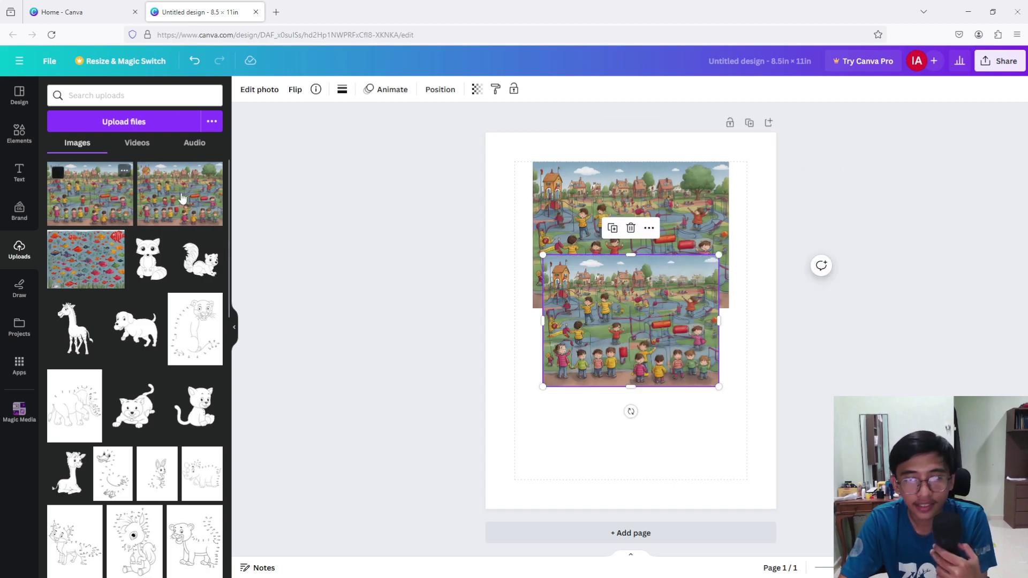
drag(629, 302, 619, 370)
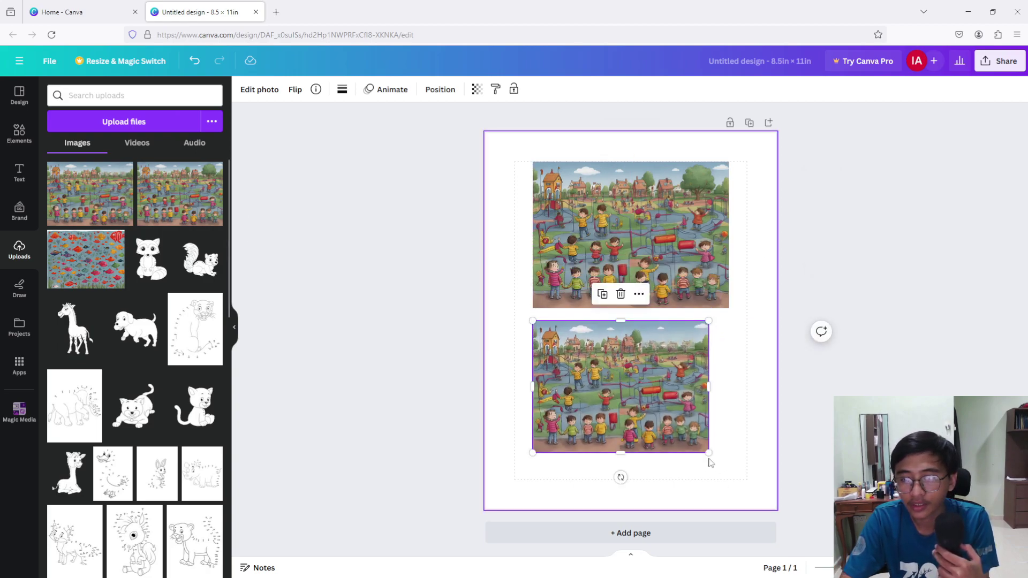
- Enlarge the edited picture to the original's width, align it with the lower margin, and move the original slightly down
drag(709, 453, 730, 466)
drag(706, 379, 707, 384)
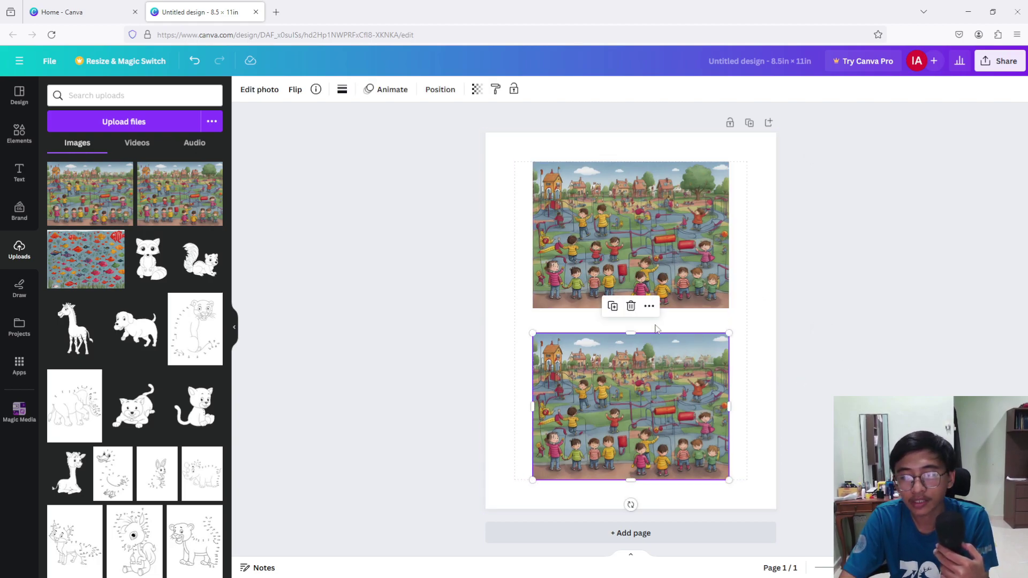
drag(674, 278, 675, 291)
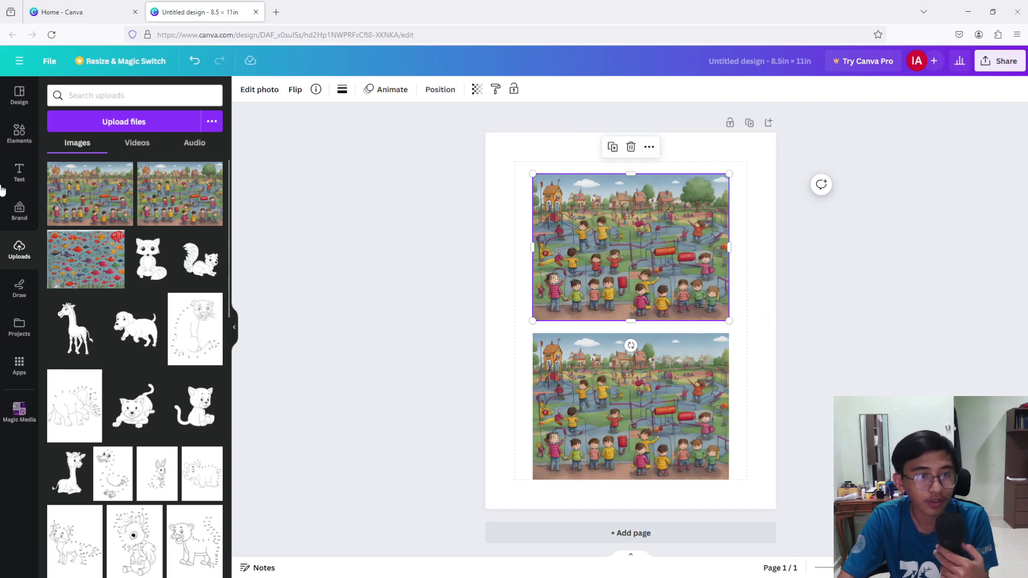
- Add a subheading centred above the upper picture with the text "ACTIVITY 1"
click(20, 174)
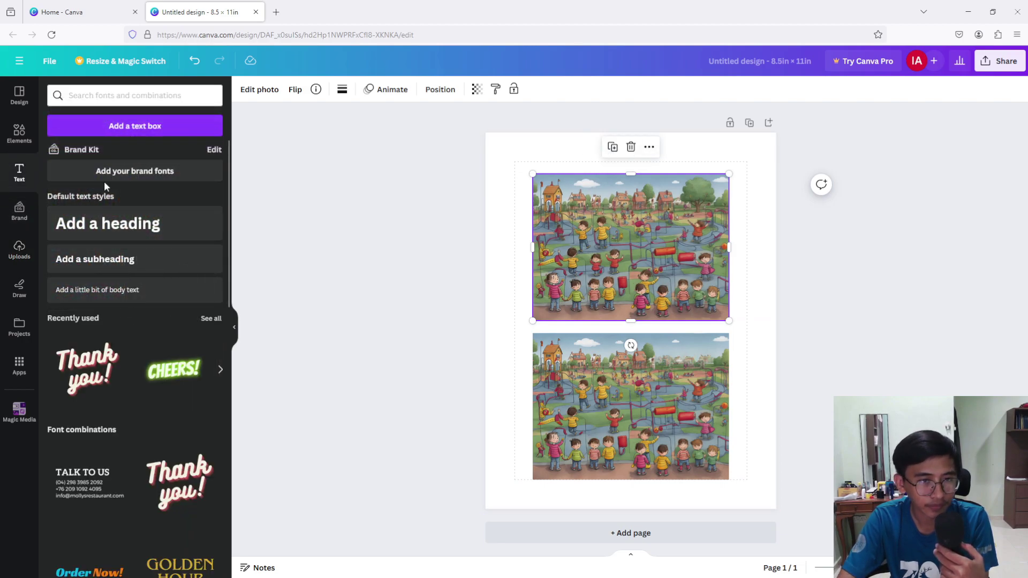
drag(91, 267, 625, 165)
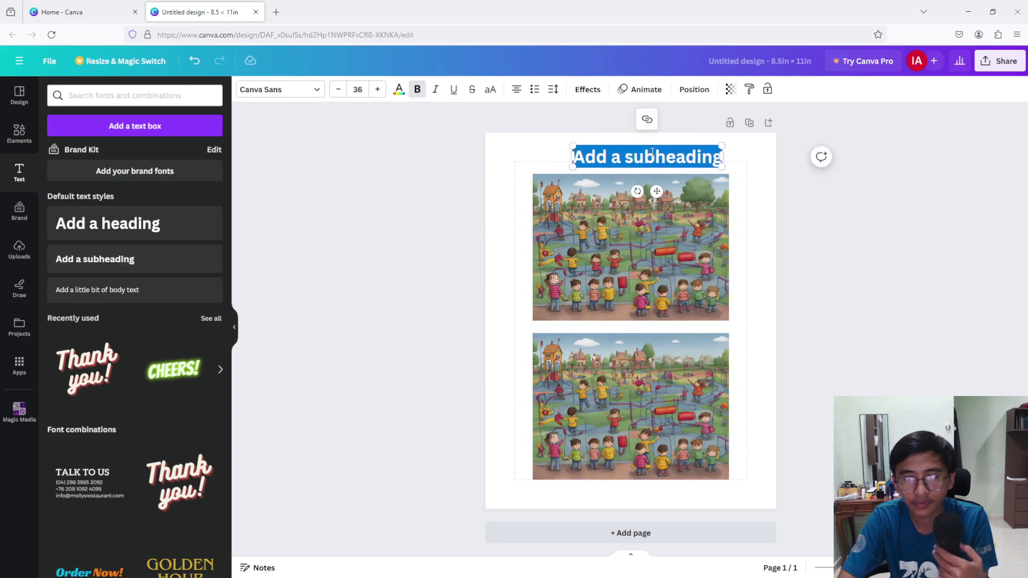
click(655, 156)
drag(716, 161, 570, 158)
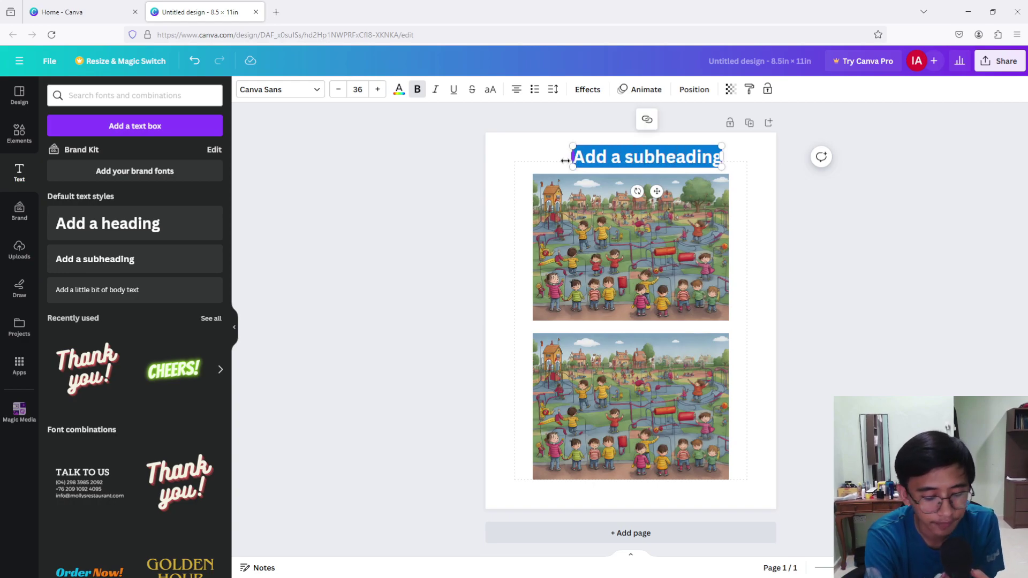
text(S)
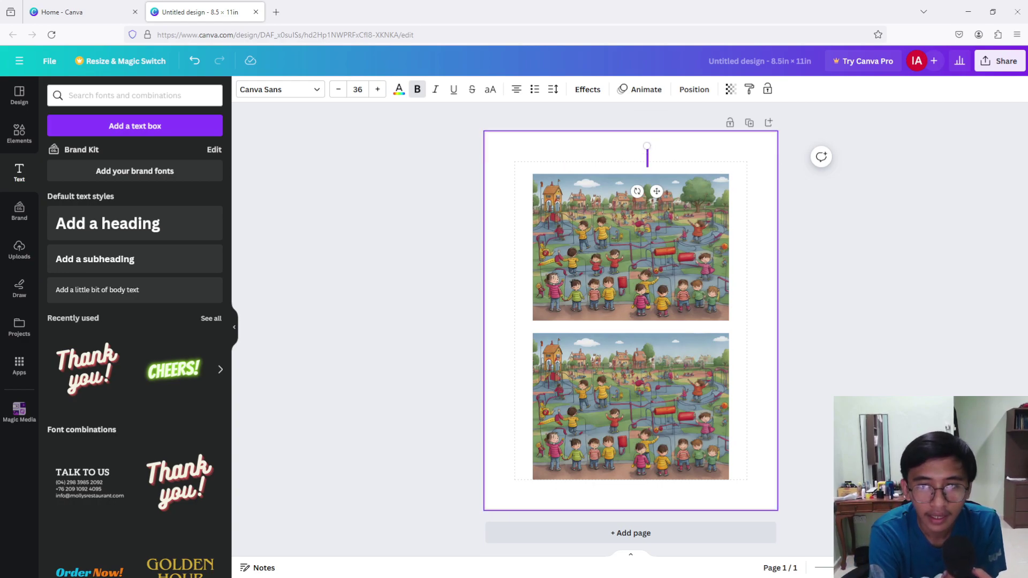
text(CTIV)
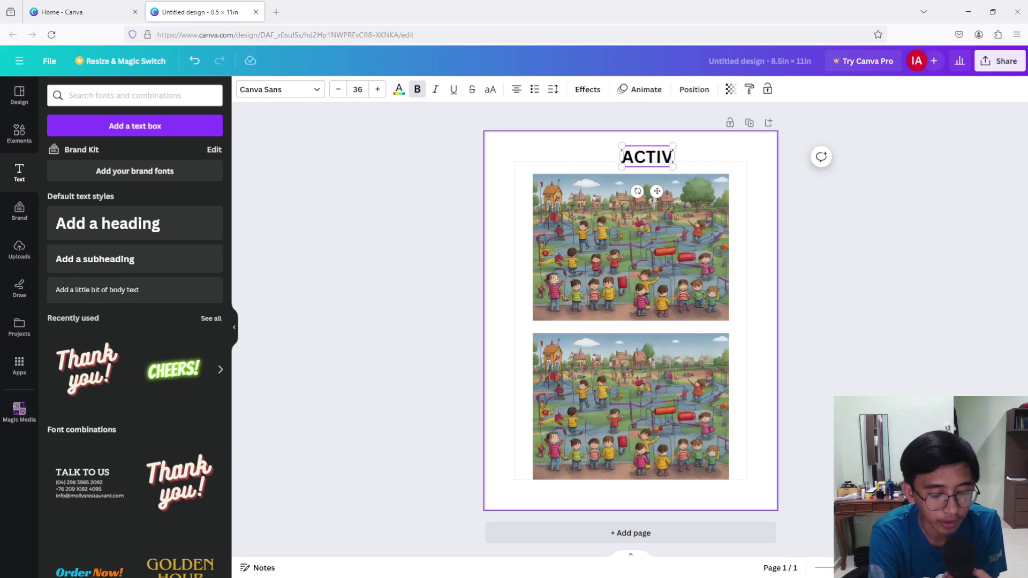
text(ITY 1)
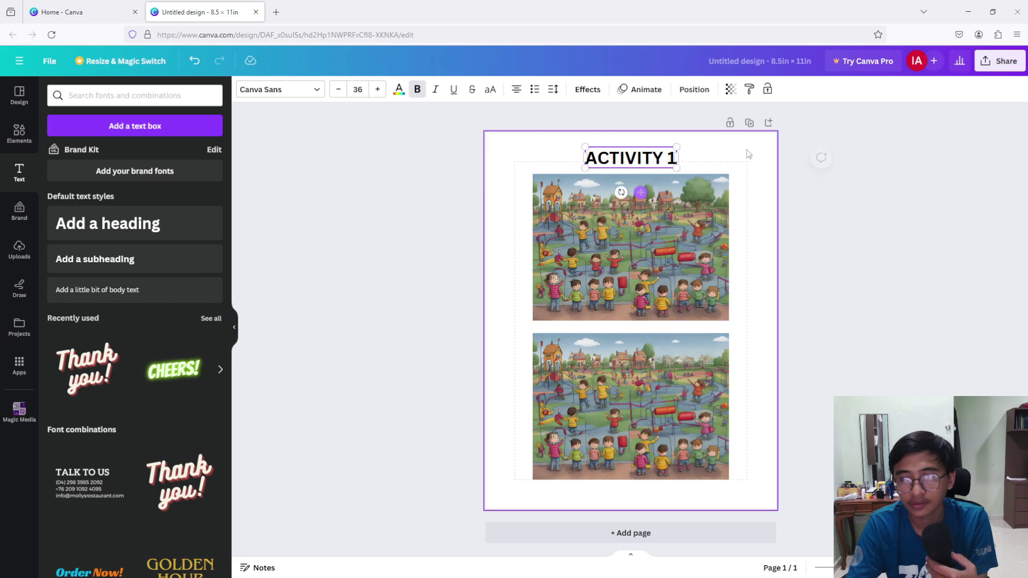
click(862, 182)
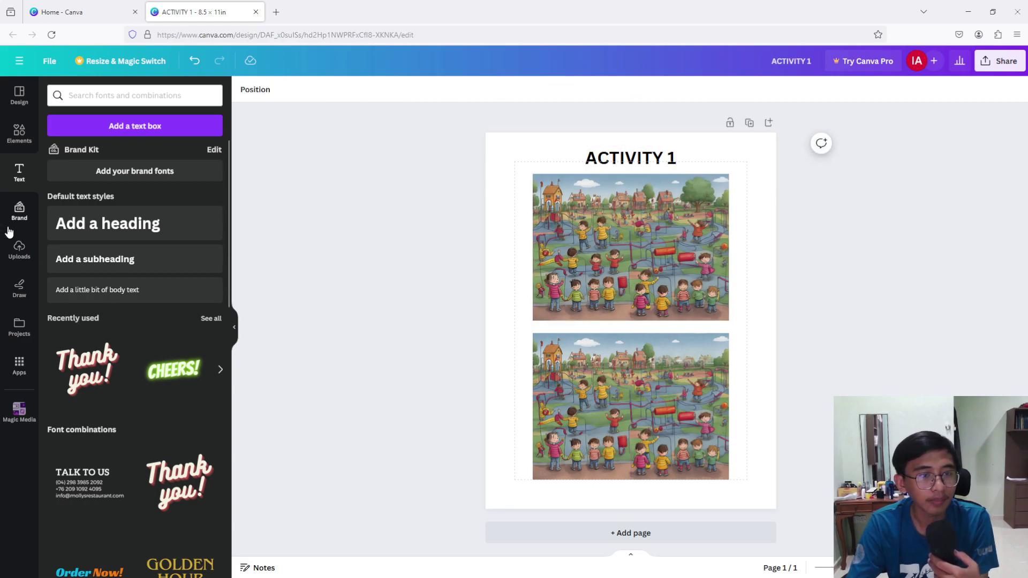
- Add a straight line to the page and stretch it across the full page width near the gap between the two pictures
click(19, 133)
click(141, 265)
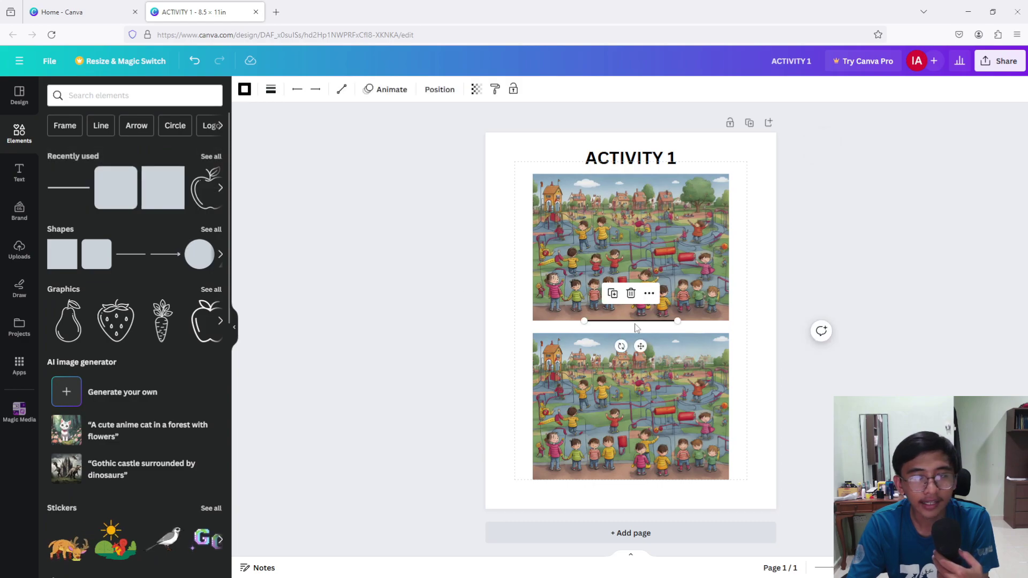
click(645, 339)
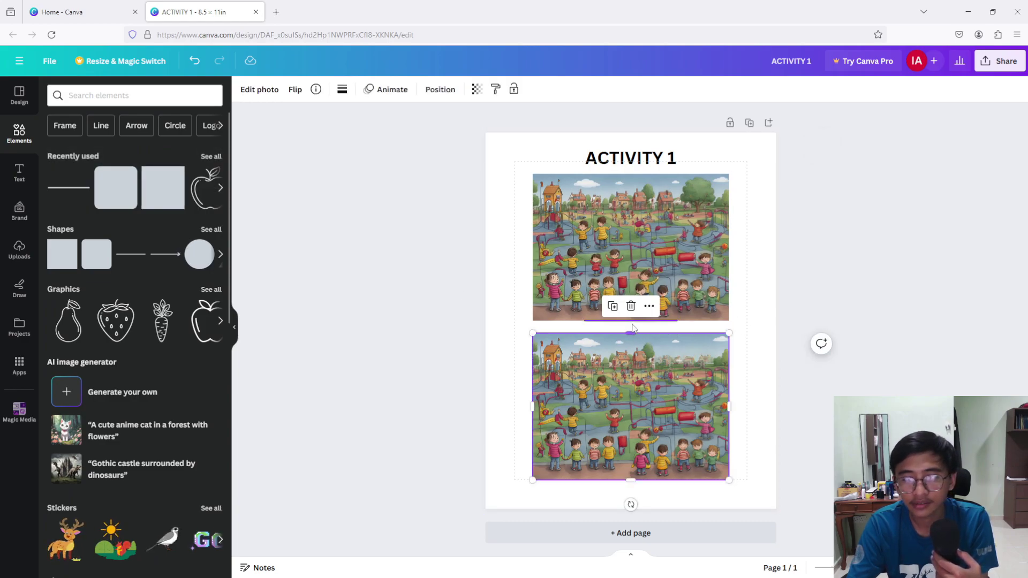
click(632, 320)
drag(634, 321, 535, 350)
drag(578, 322, 776, 320)
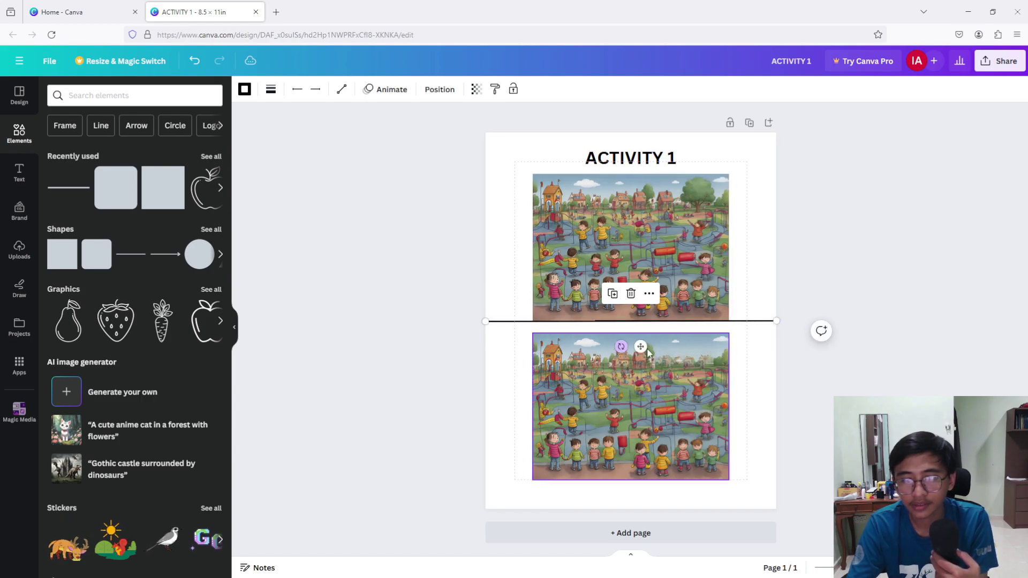
- Move the full-width line down so it sits midway between the upper and lower pictures
drag(640, 346, 643, 351)
key(ctrl+plus)
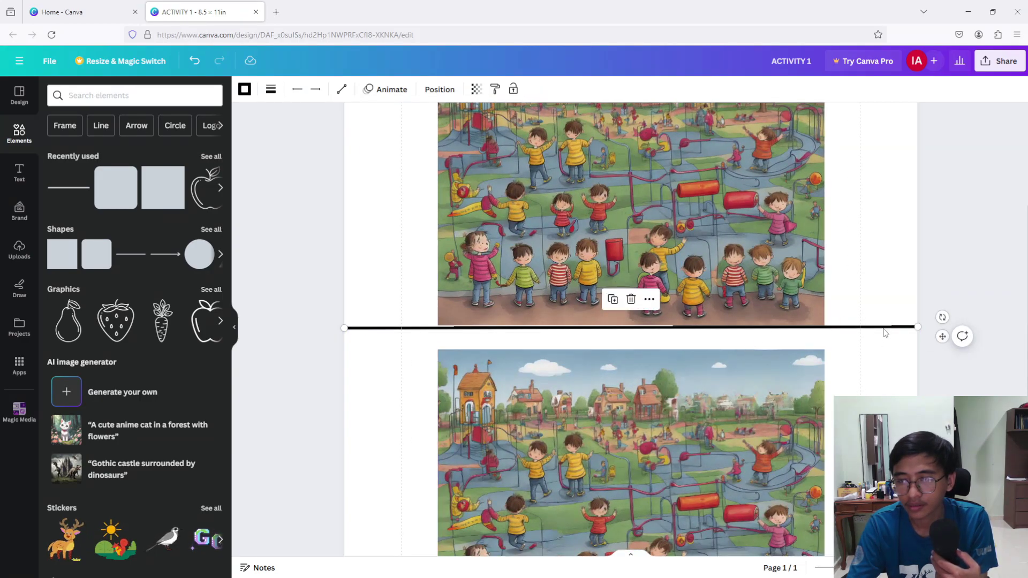
drag(884, 332, 884, 342)
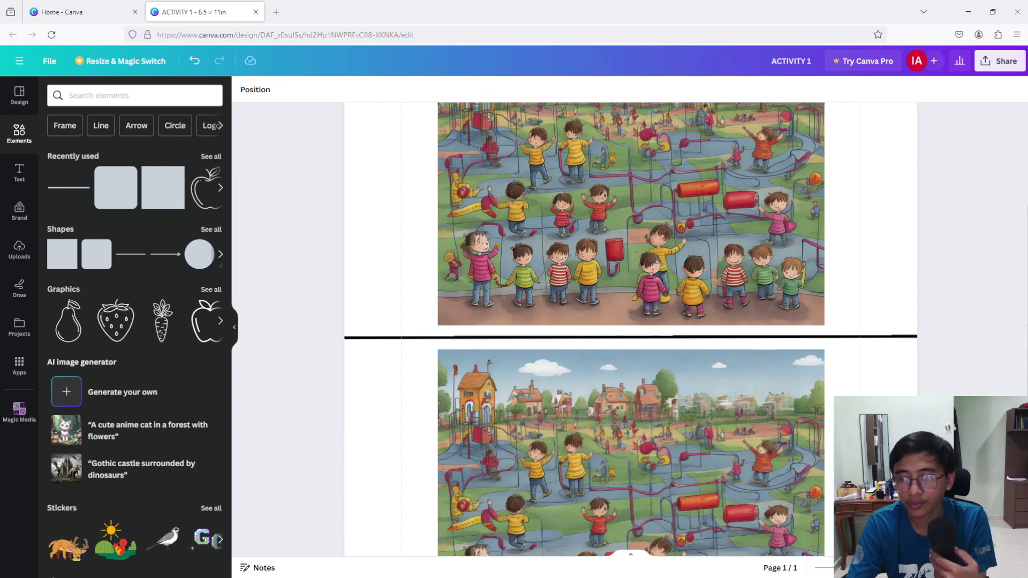
click(990, 8)
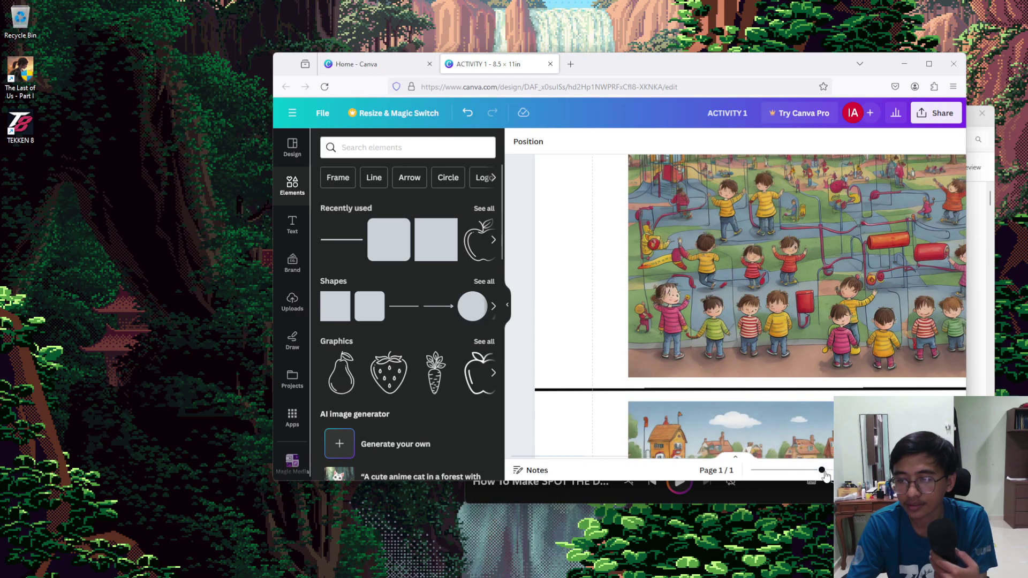
key(super+Up)
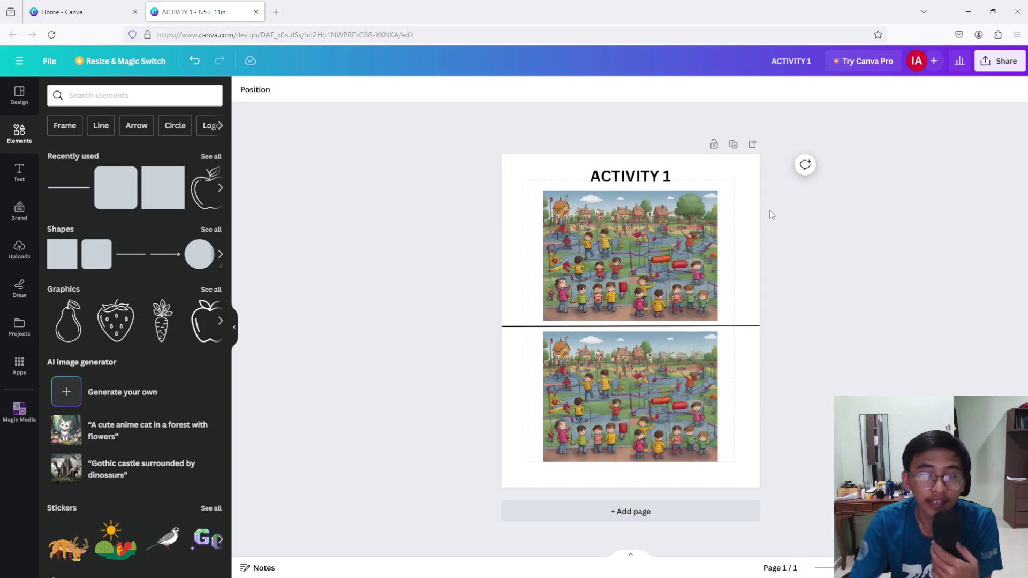
- Add a second page with the subheading "SOLUTION 1" centred at its upper margin
click(753, 145)
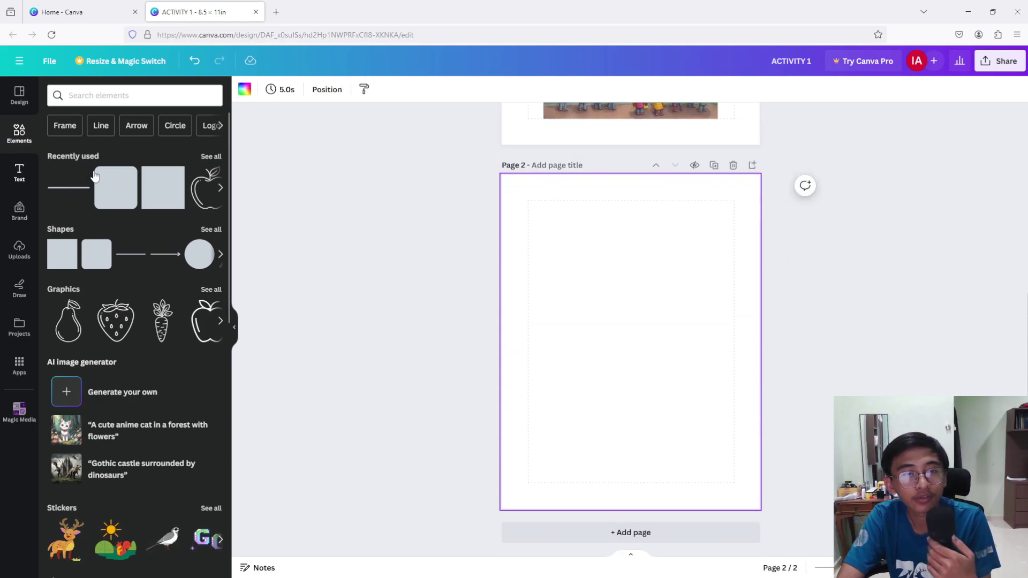
click(17, 172)
click(93, 259)
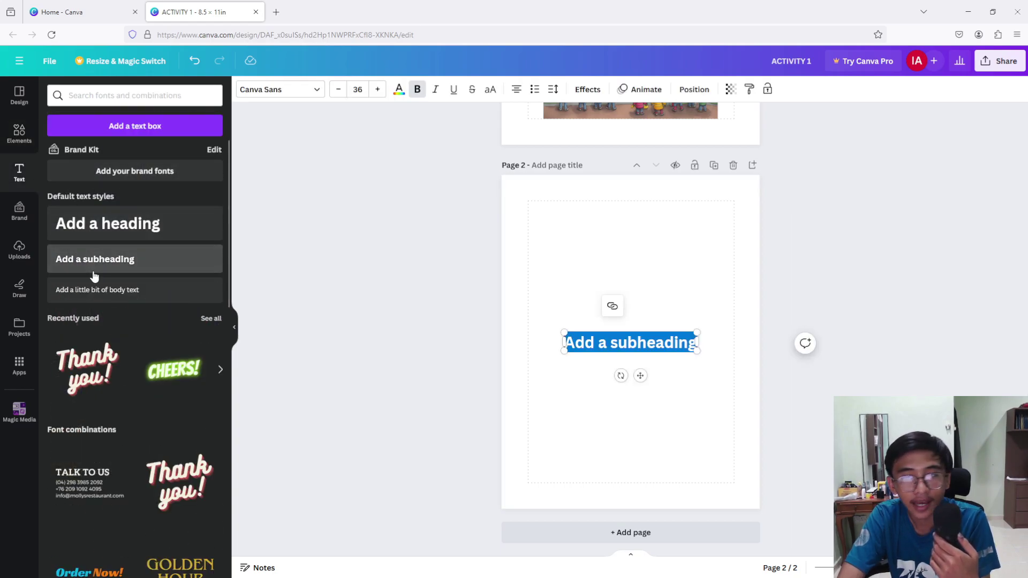
text(S)
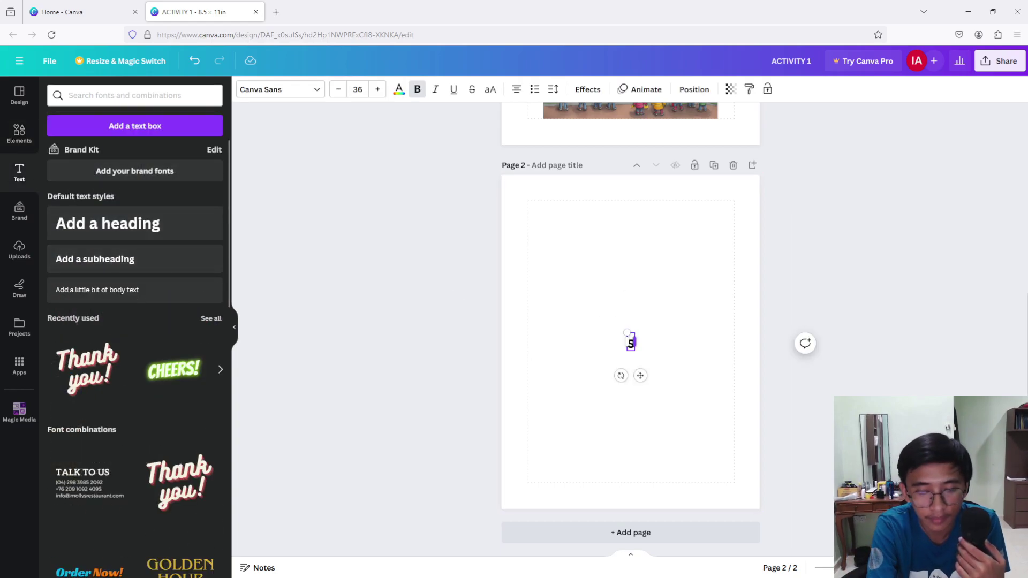
text(SOLU)
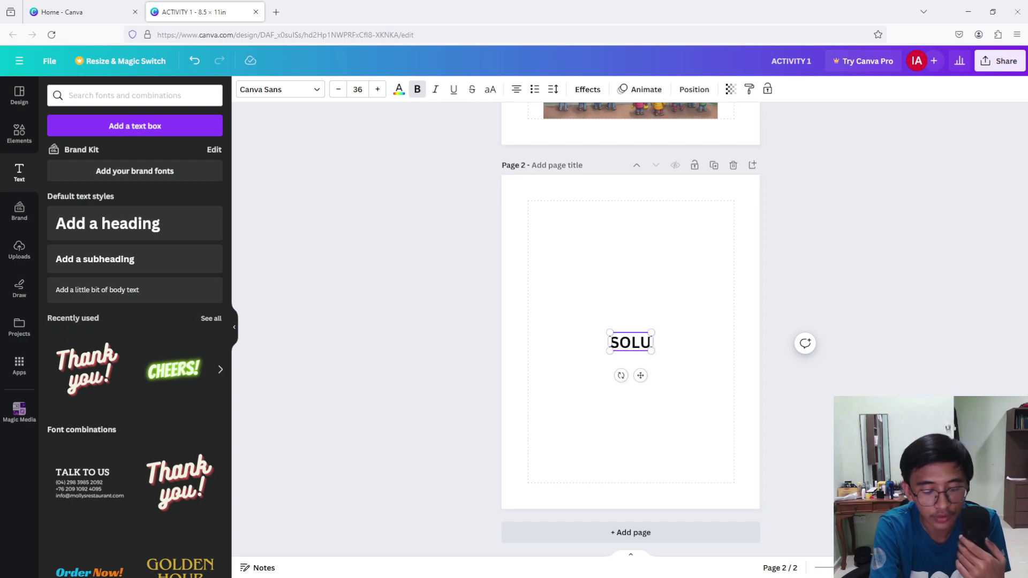
text(TION 1)
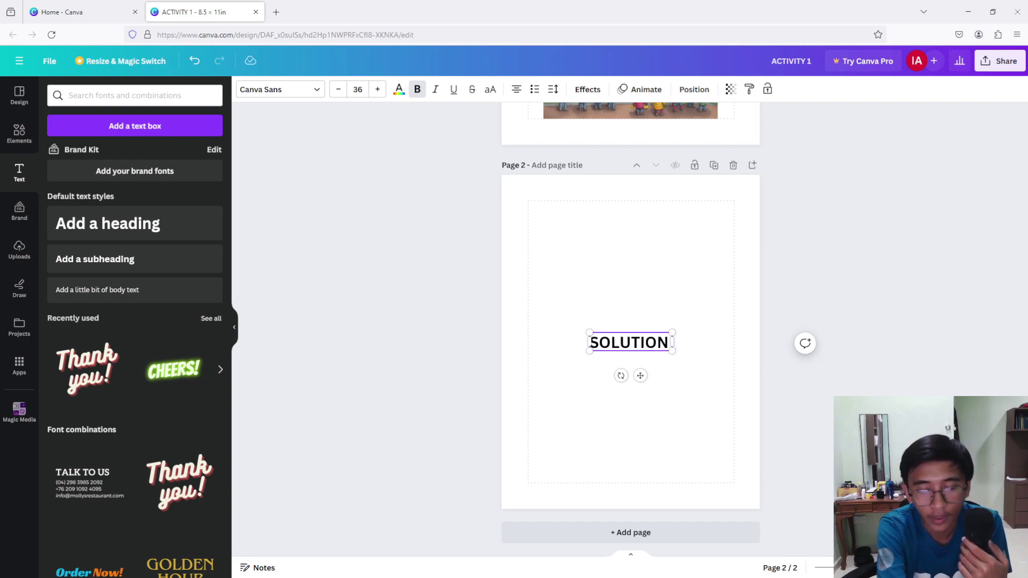
drag(641, 375, 640, 240)
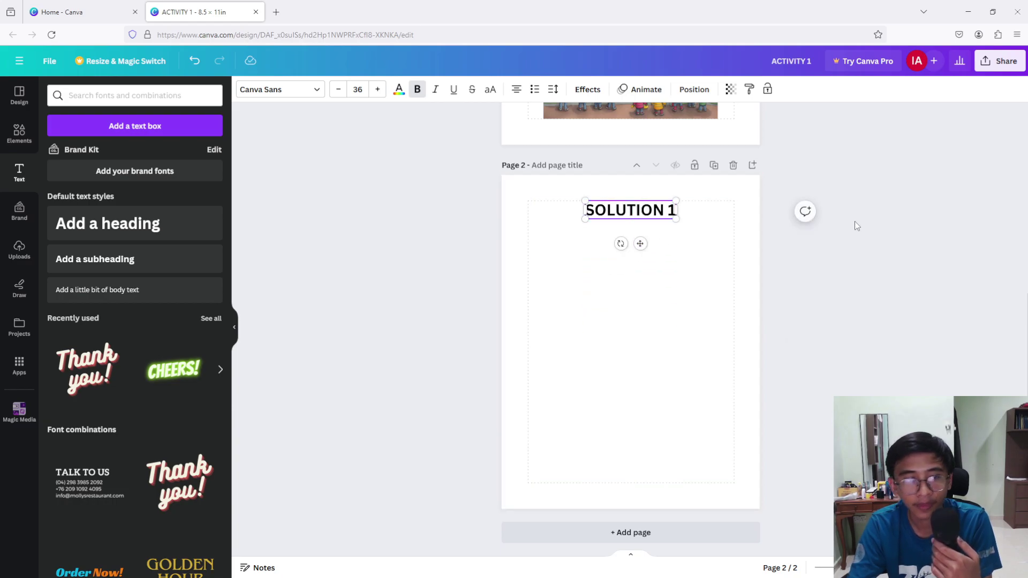
click(856, 226)
- Place the uploaded original playground picture on page 2, enlarge it to slightly beyond the side margins and centre it on the page
click(19, 133)
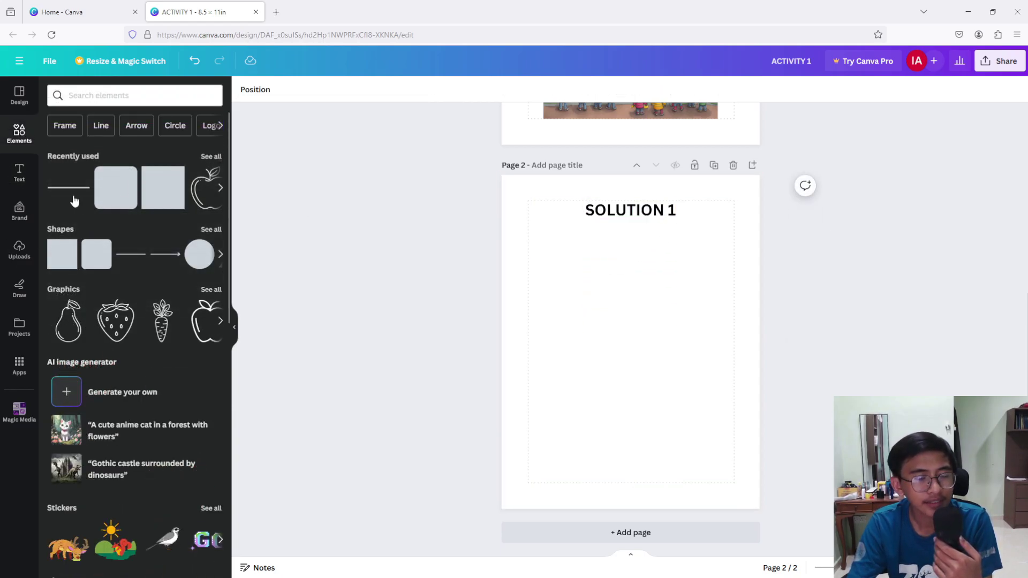
click(19, 250)
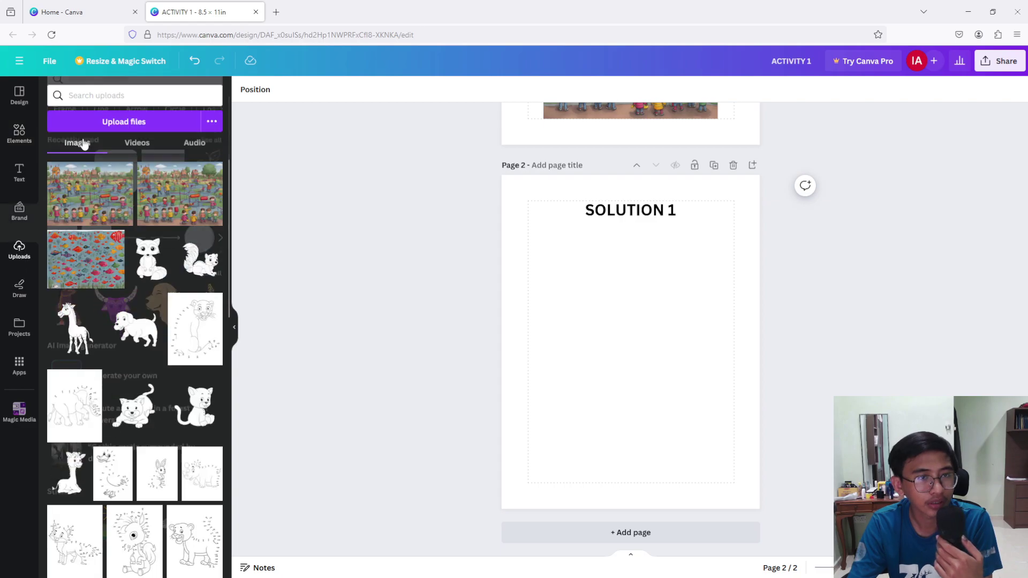
click(179, 193)
drag(659, 318, 638, 287)
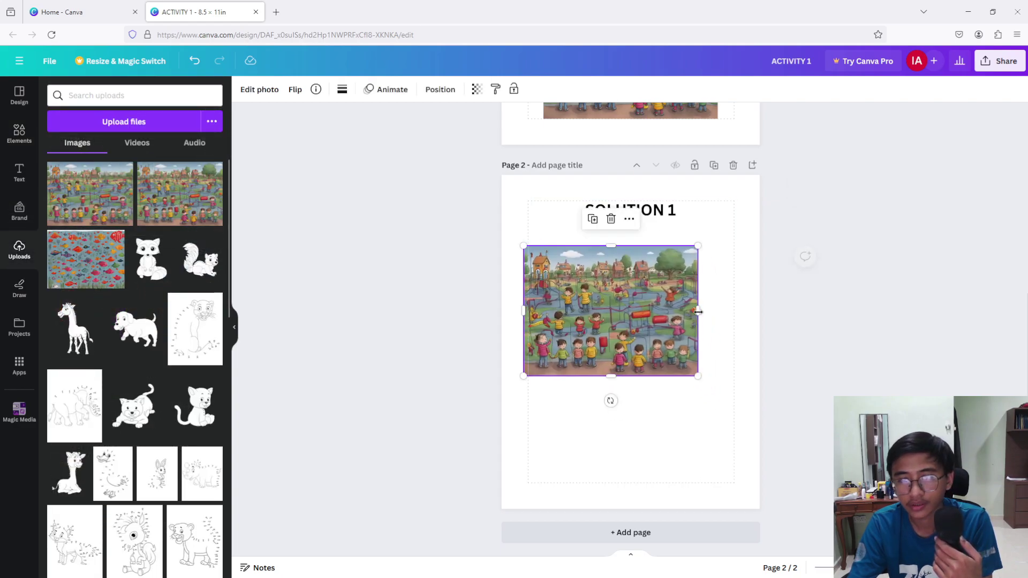
drag(700, 375, 738, 415)
drag(647, 330, 650, 341)
click(908, 243)
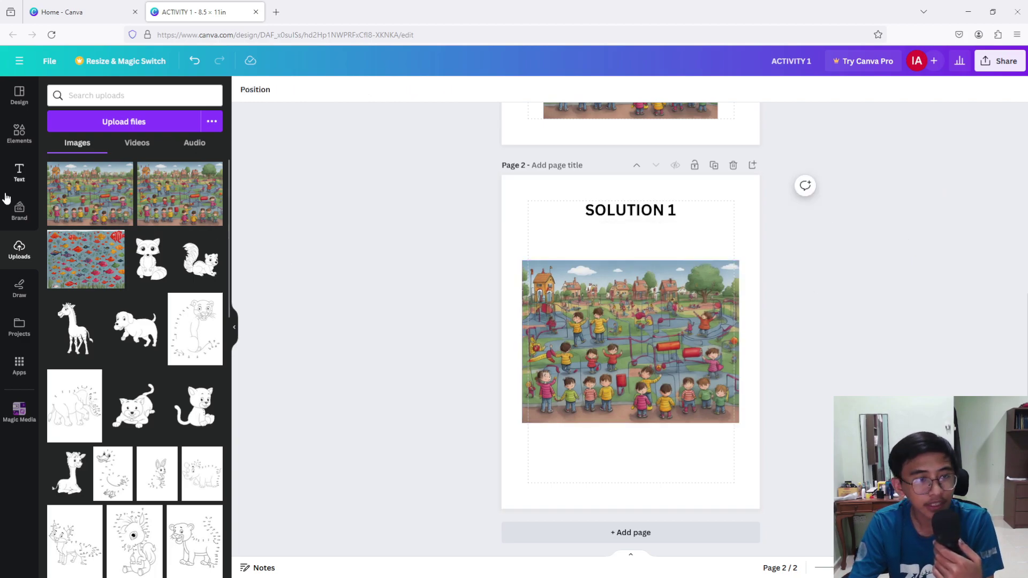
click(21, 135)
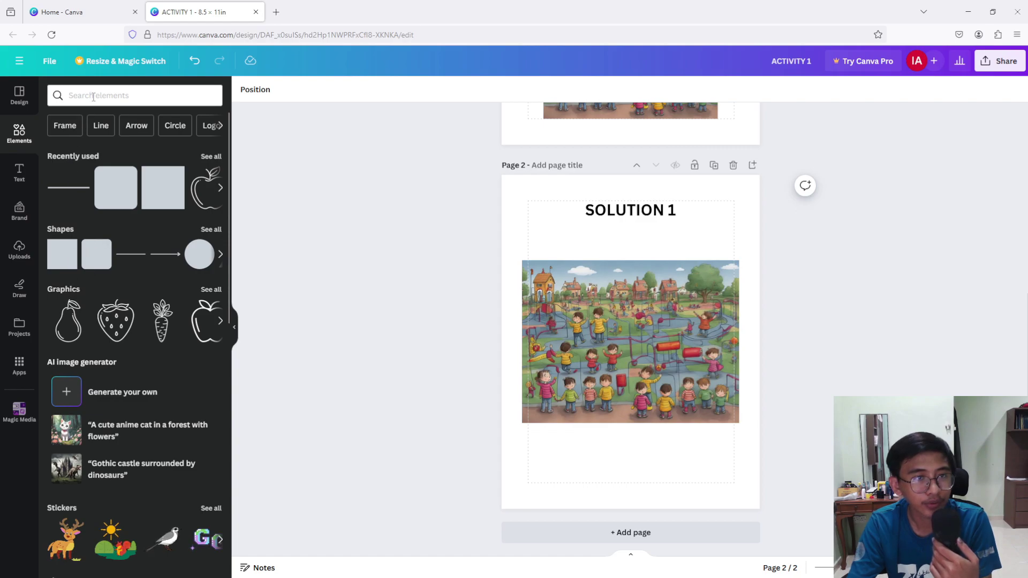
click(211, 229)
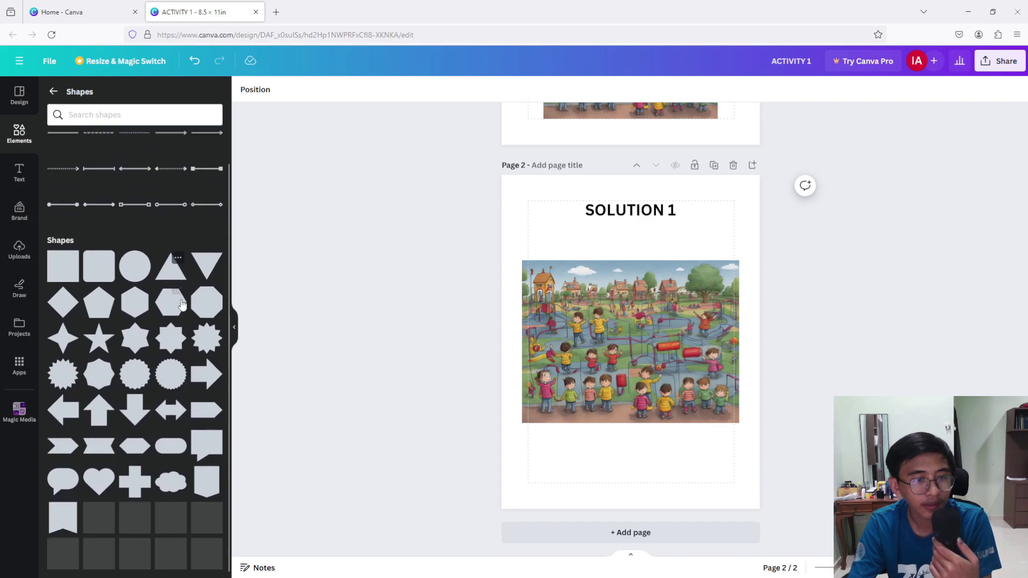
click(64, 114)
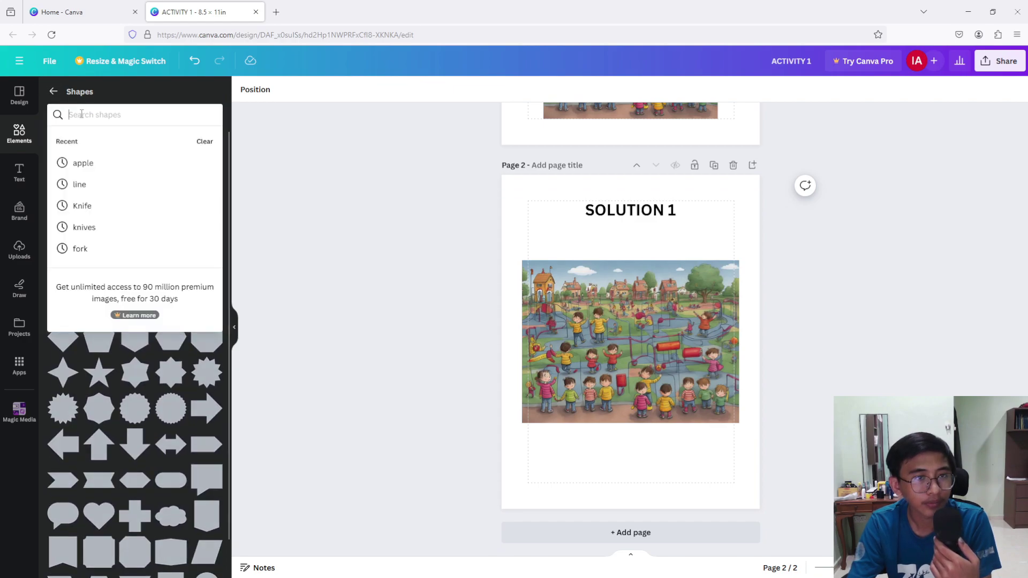
click(54, 92)
click(54, 92)
- Search the elements for "CIRCLE" and list all matching graphics
click(110, 97)
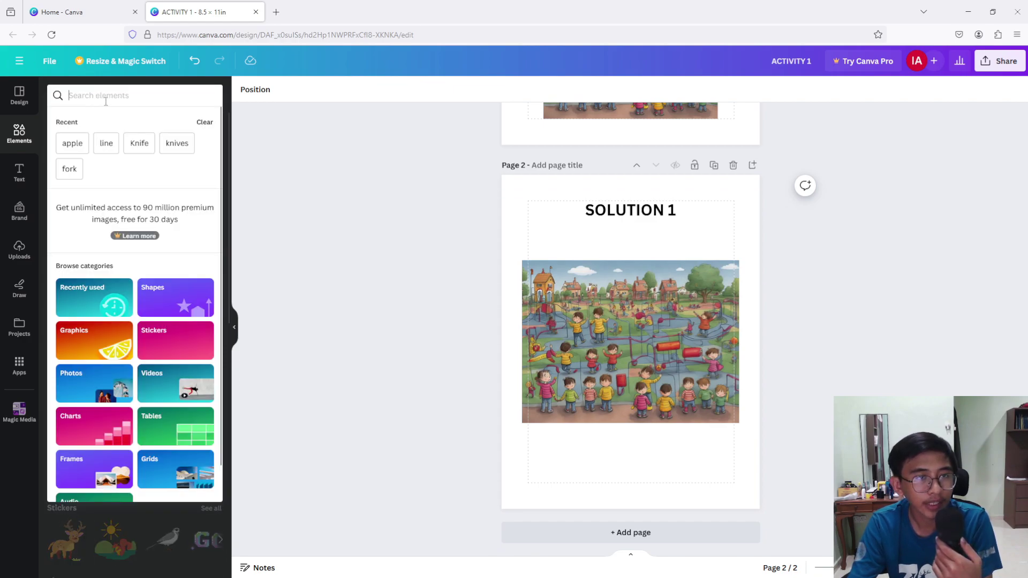
text(CIRCLE)
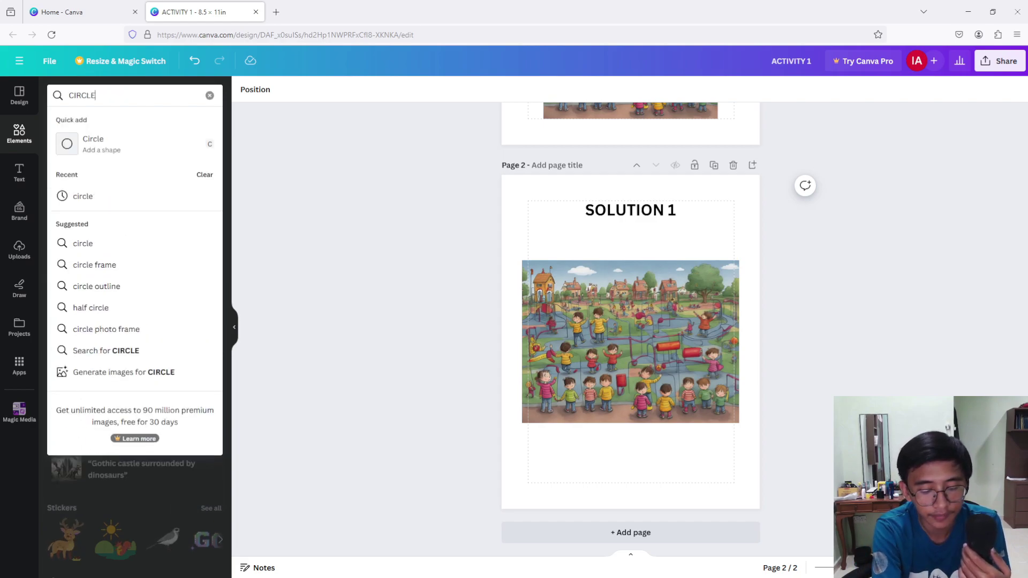
key(Return)
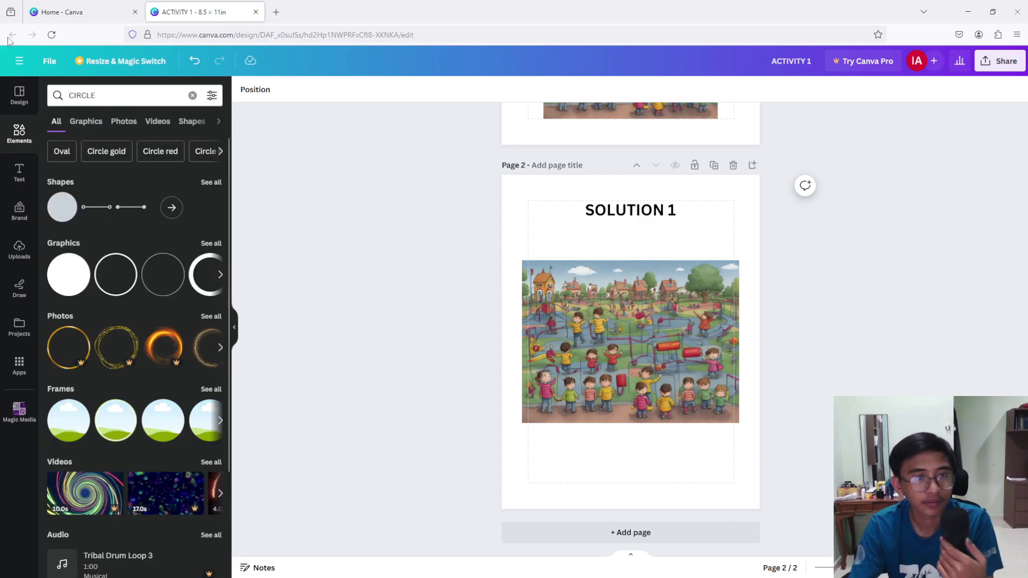
click(214, 243)
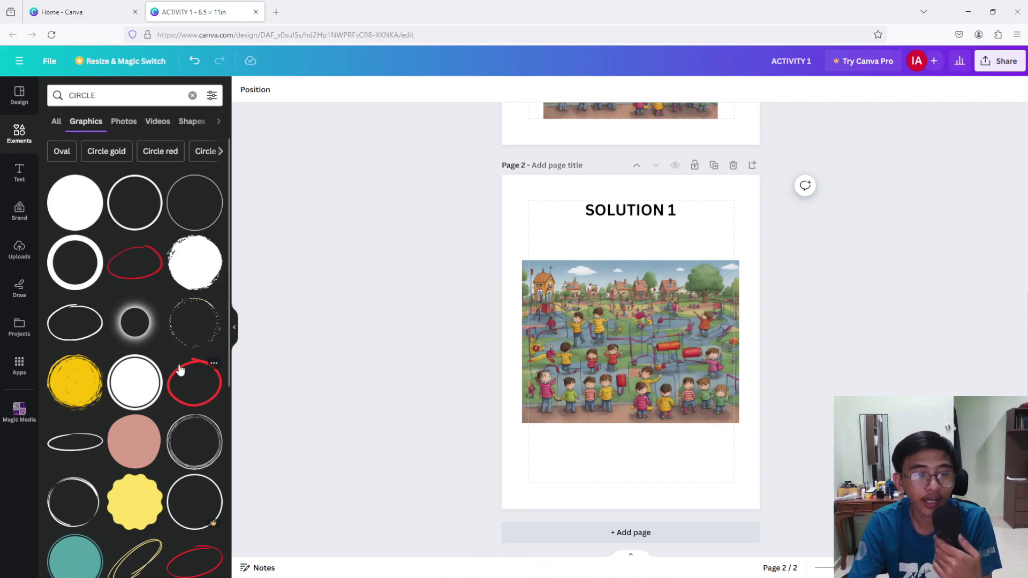
- Add the red hand-drawn circle graphic and shrink it around the small child in red near the middle of the solution picture
click(206, 381)
drag(630, 358, 669, 312)
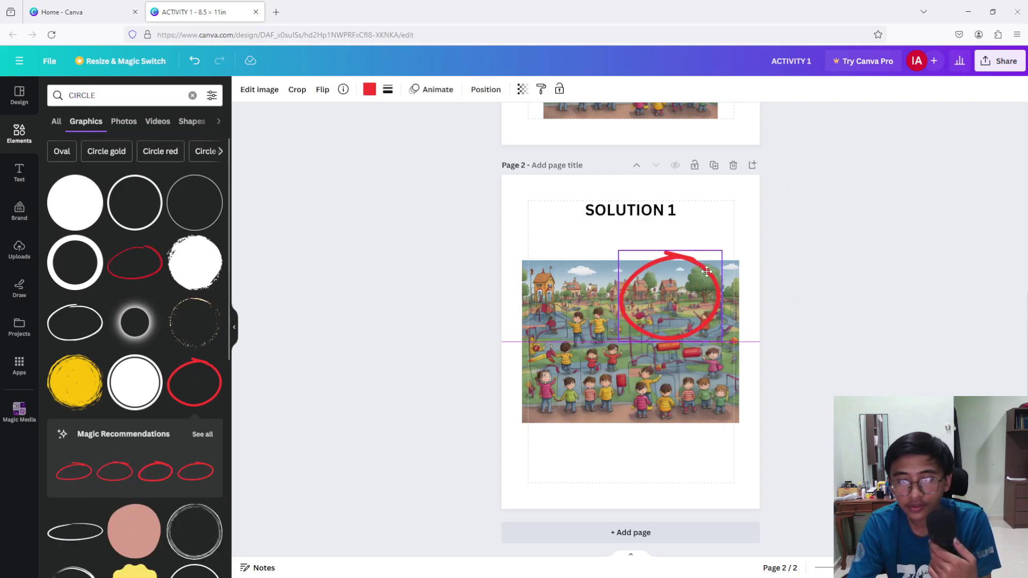
drag(722, 341, 603, 352)
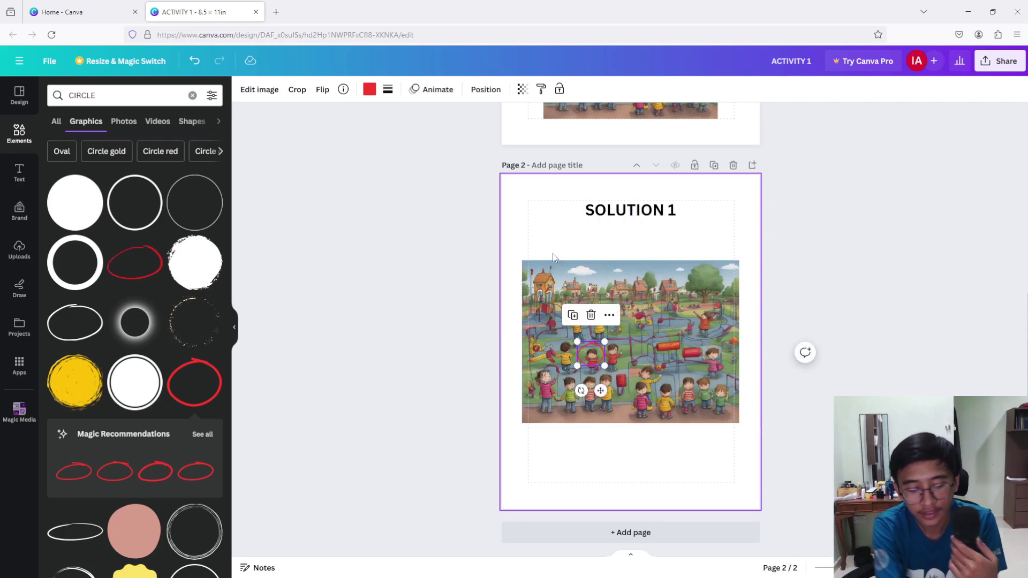
- Duplicate the red circle twice, placing one copy around the house beside the large tree and an enlarged one around the tree
drag(600, 391, 676, 327)
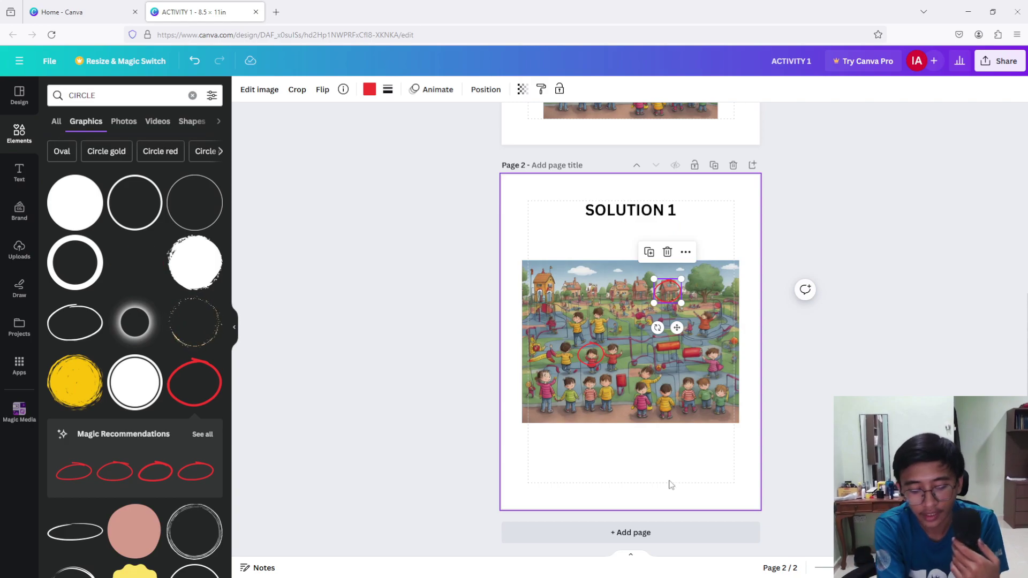
key(ctrl+d)
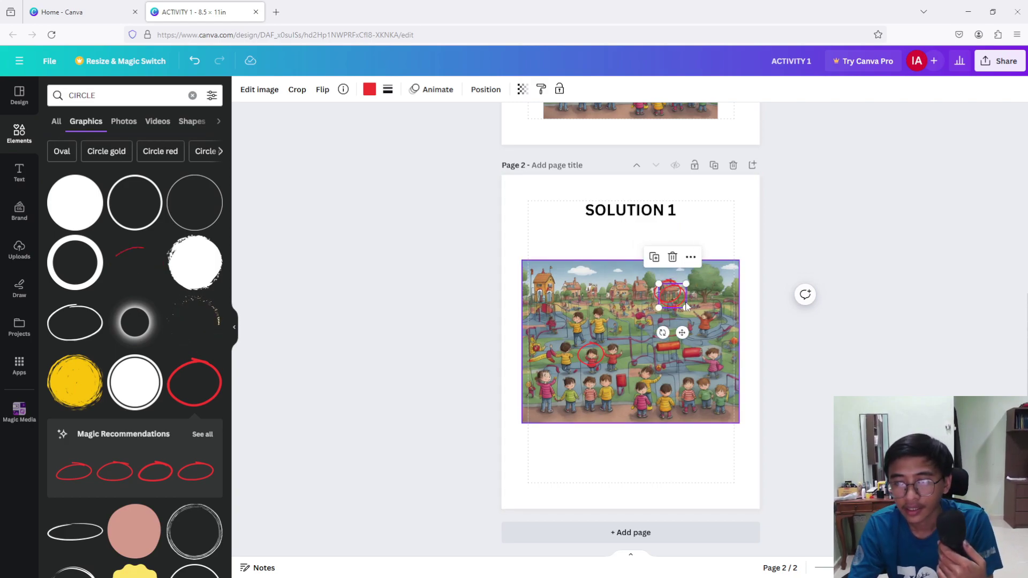
drag(681, 299, 733, 304)
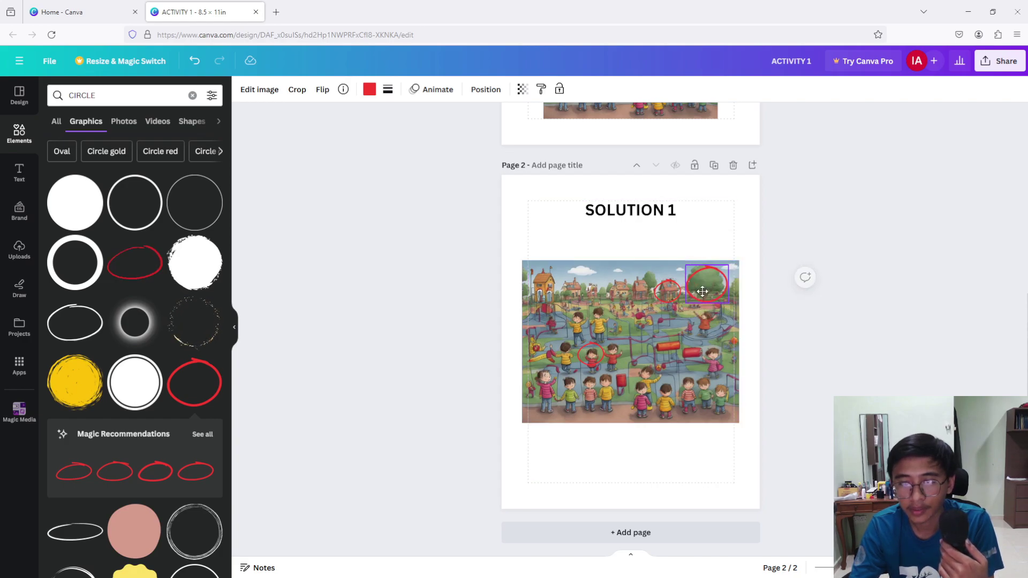
click(784, 248)
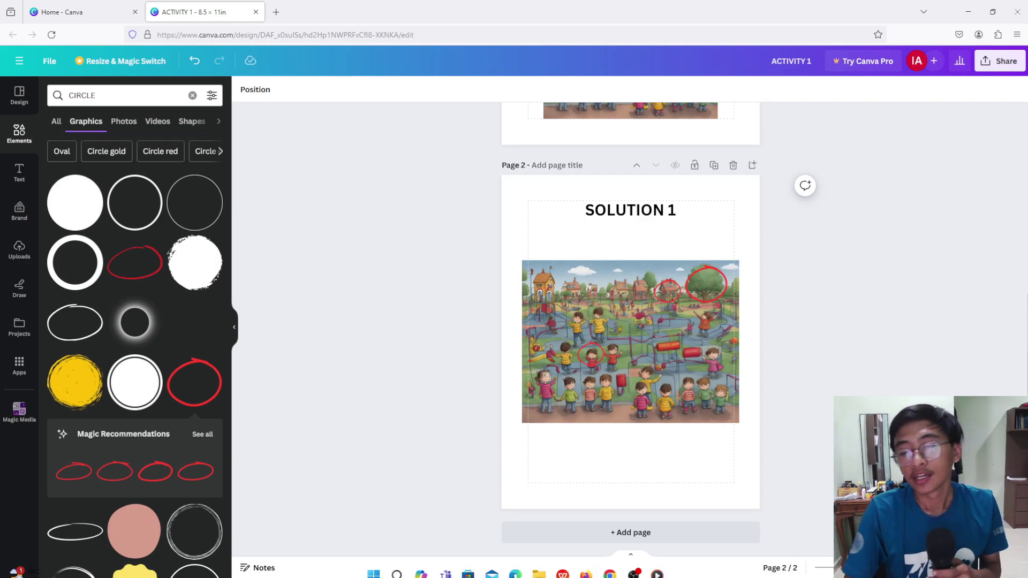
- Download all pages of the design as a PDF Print file with the RGB color profile
mouse_move(657, 566)
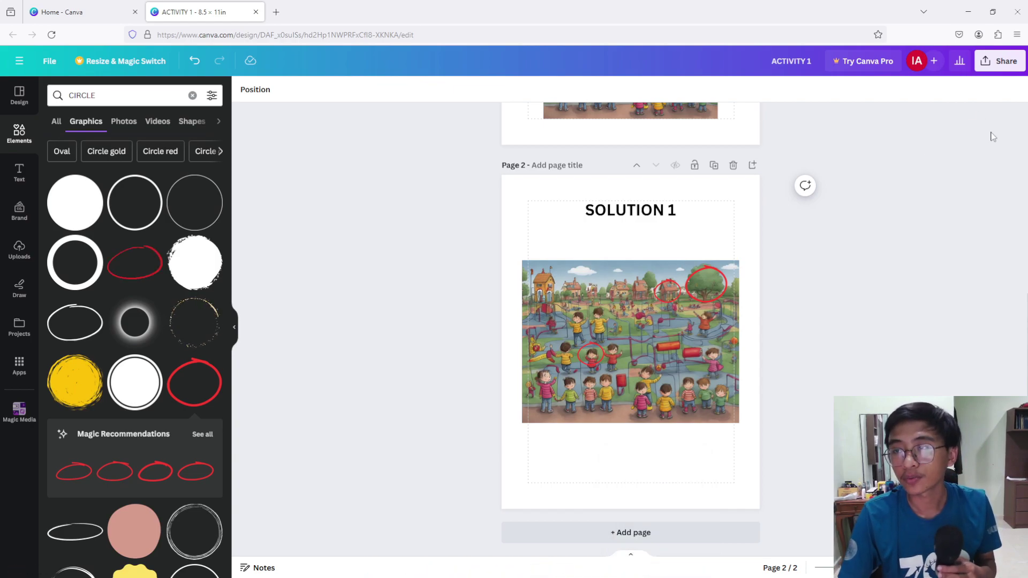
click(1001, 62)
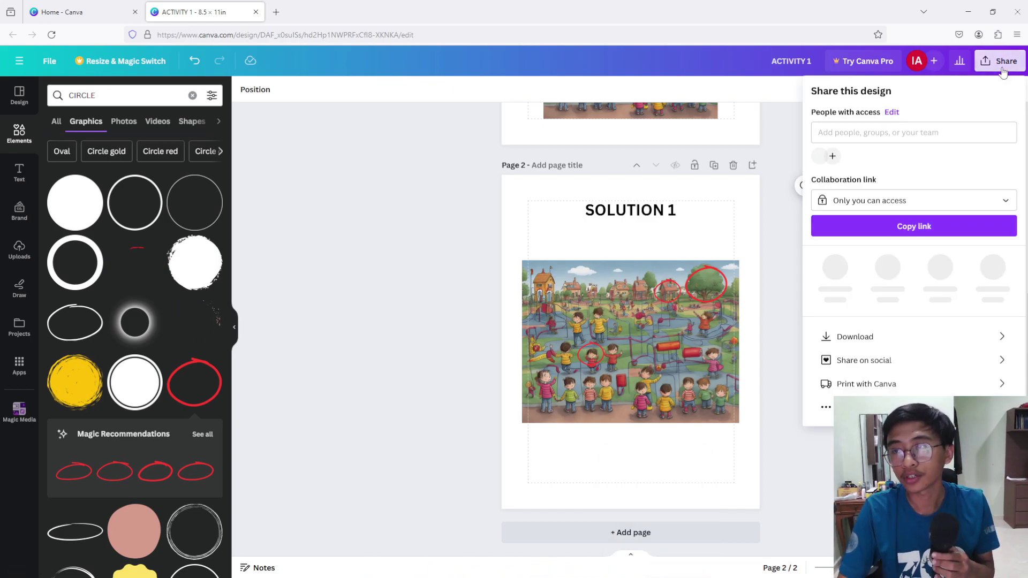
click(887, 341)
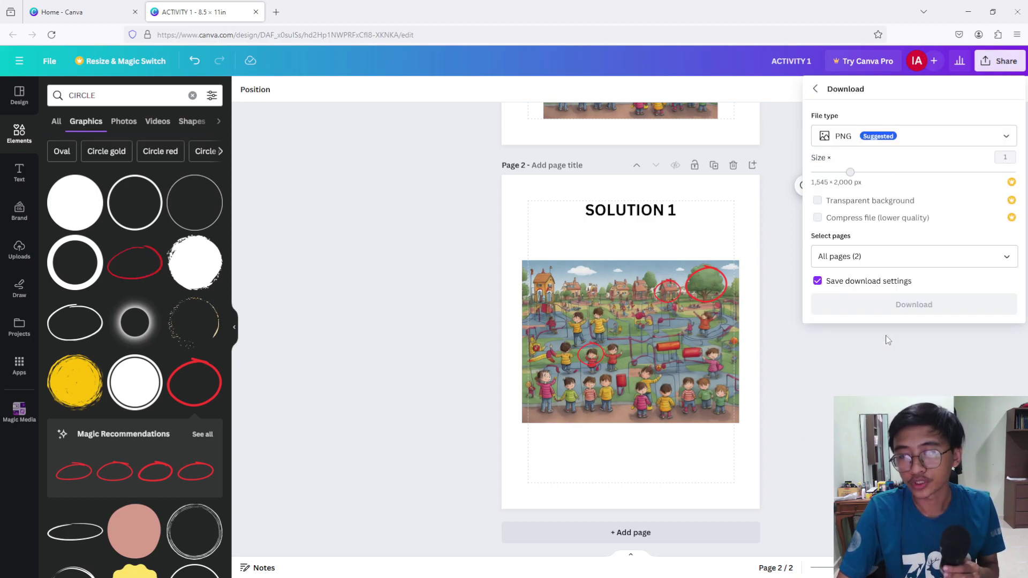
click(848, 136)
click(873, 265)
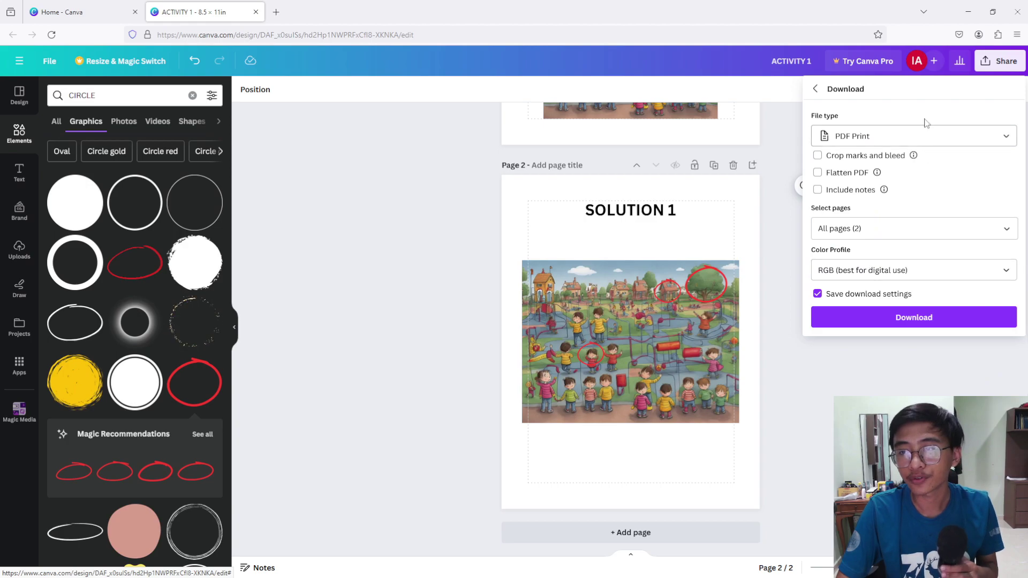
click(951, 228)
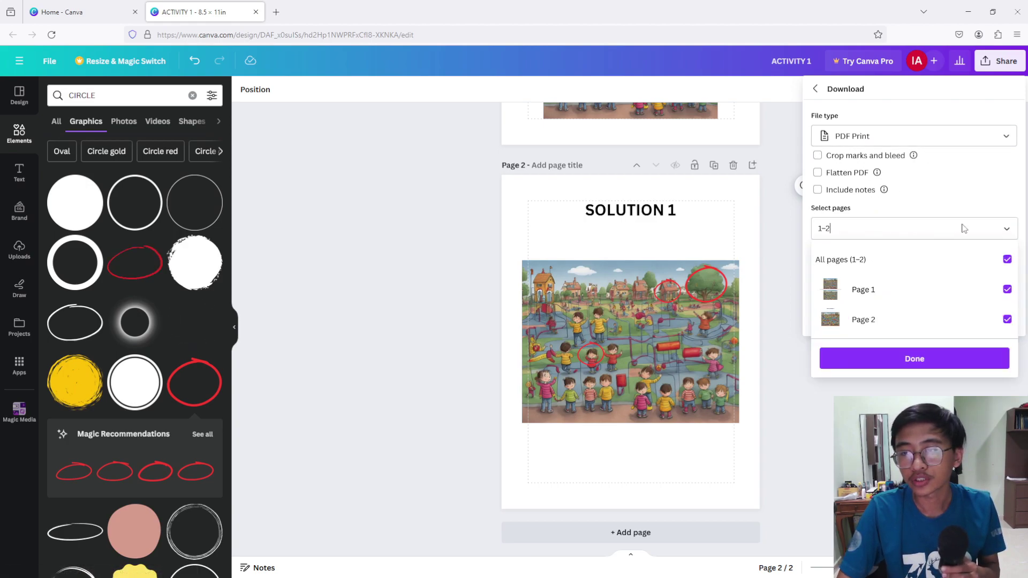
click(1001, 196)
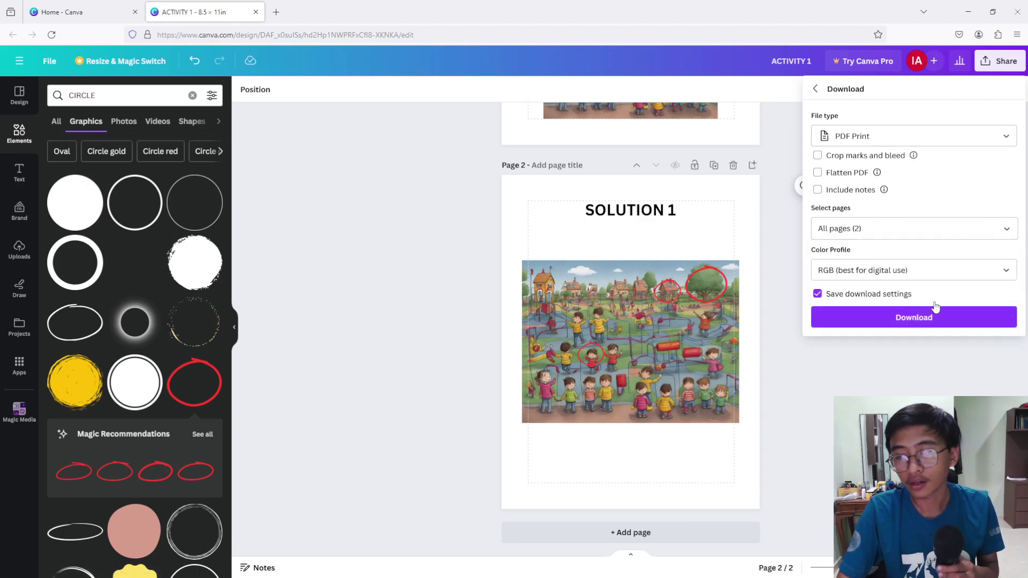
click(855, 272)
click(863, 300)
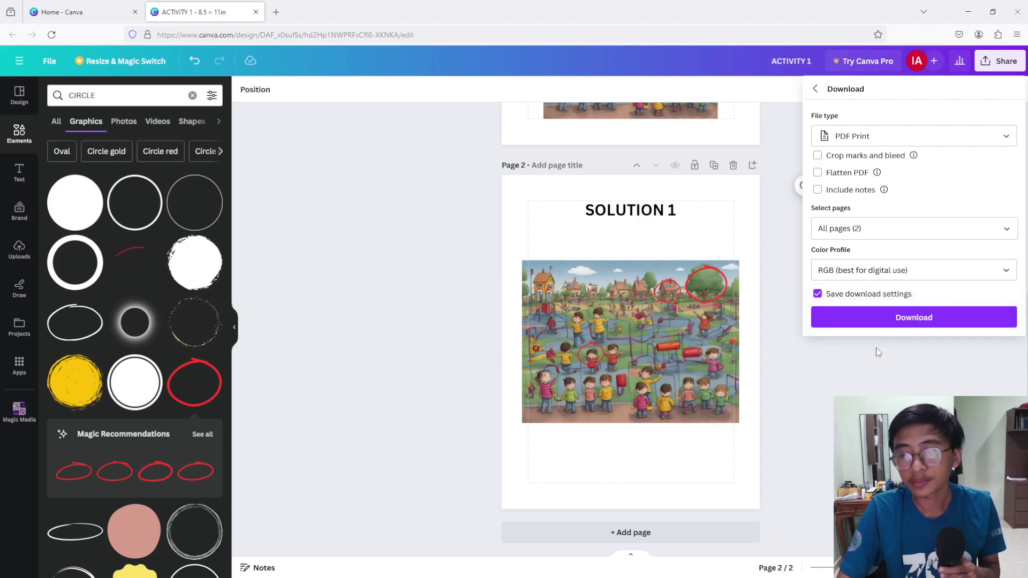
click(899, 316)
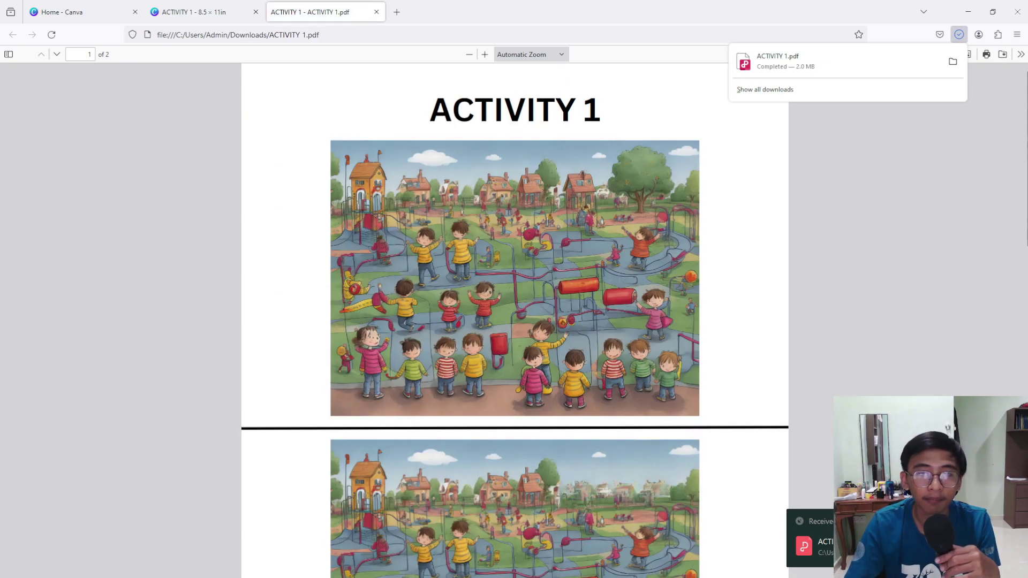
- Look through the downloaded ACTIVITY 1.pdf from the activity page to the solution page
click(768, 267)
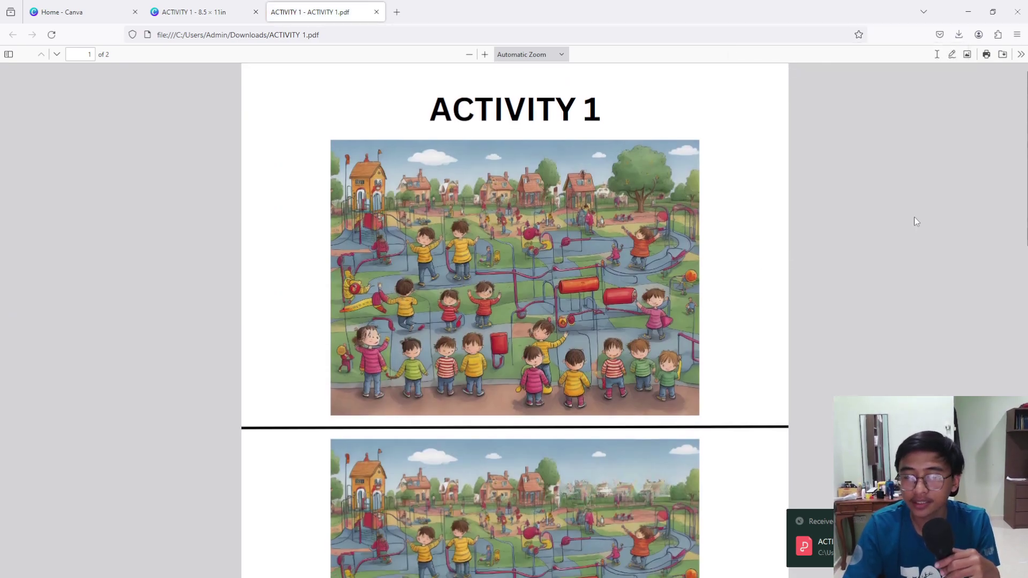
scroll(913, 217, down, 7)
scroll(913, 218, down, 9)
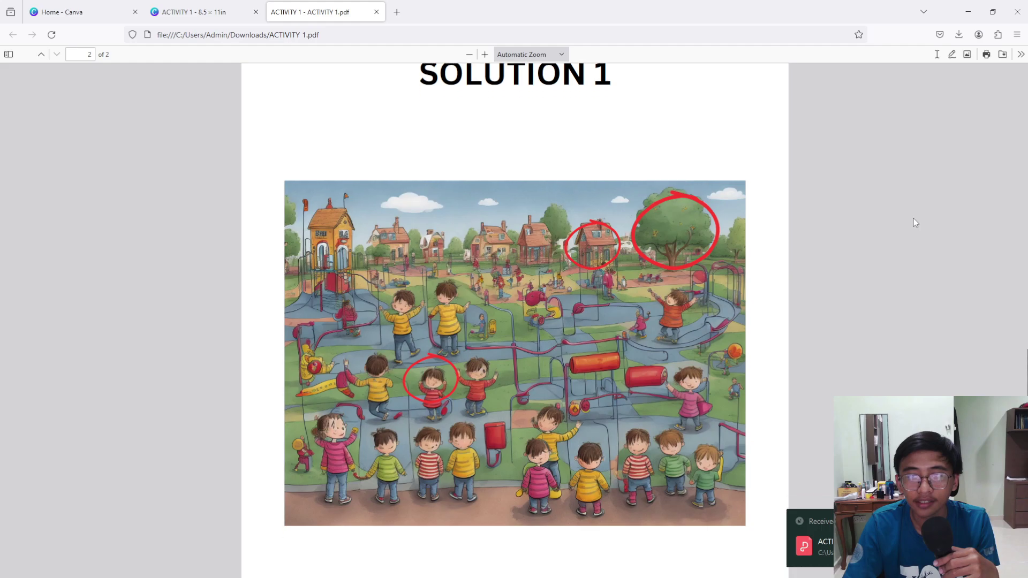